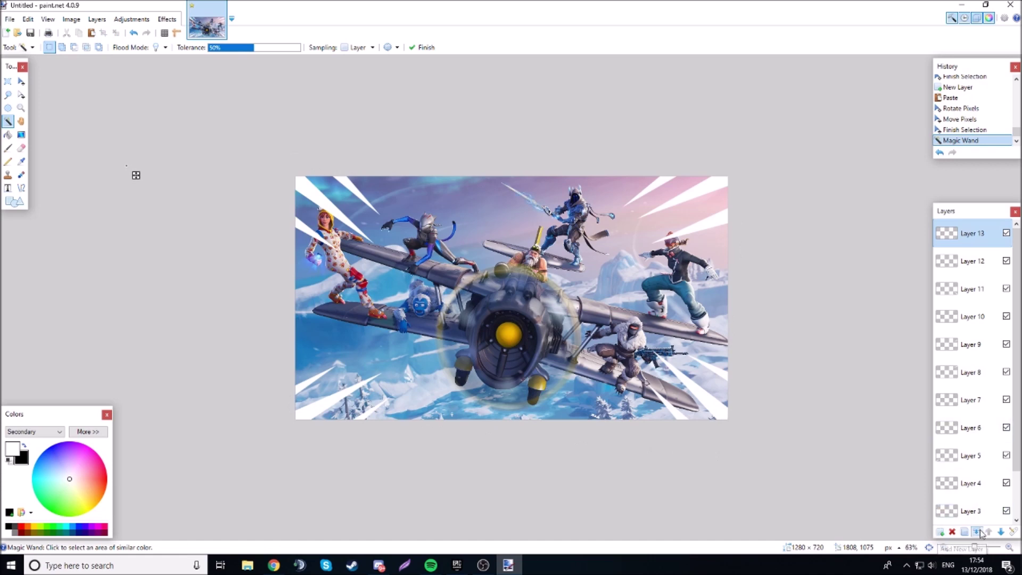
Step: Merge the white streak layers above Layer 2 down, one after another, into Layer 2, keeping the Background separate
{"action": "left_click", "coordinate": [978, 531]}
{"action": "left_click", "coordinate": [978, 532]}
{"action": "left_click", "coordinate": [977, 532]}
{"action": "left_click", "coordinate": [977, 531]}
{"action": "left_click", "coordinate": [977, 531]}
{"action": "left_click", "coordinate": [977, 531]}
{"action": "left_click", "coordinate": [977, 531]}
{"action": "left_click", "coordinate": [977, 531]}
{"action": "left_click", "coordinate": [977, 531]}
{"action": "left_click", "coordinate": [977, 531]}
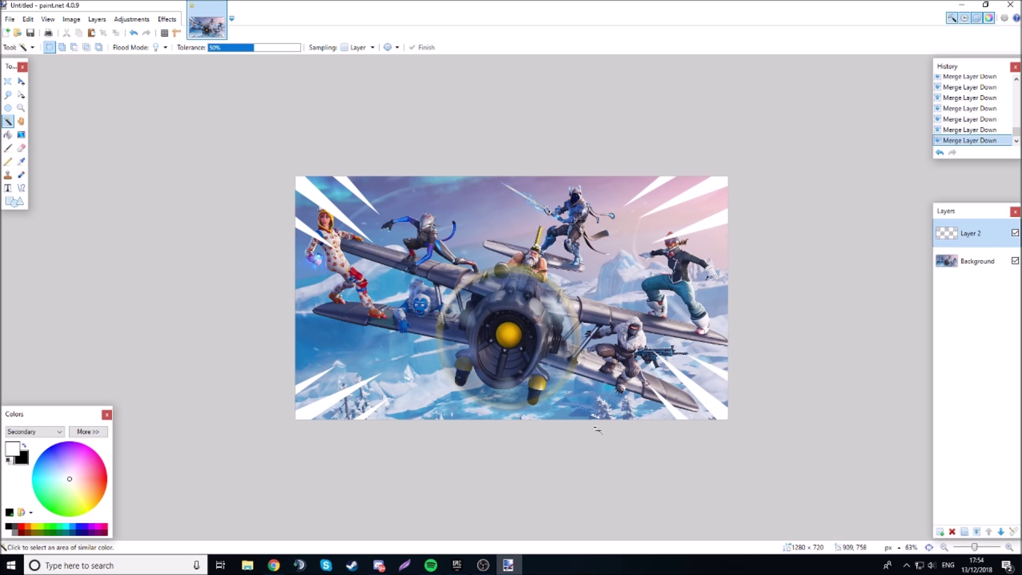
Step: Paste another white streak on a new layer, and rotate and move it to the top edge, slightly left of centre
{"action": "key", "text": "ctrl+v"}
{"action": "left_click", "coordinate": [133, 33]}
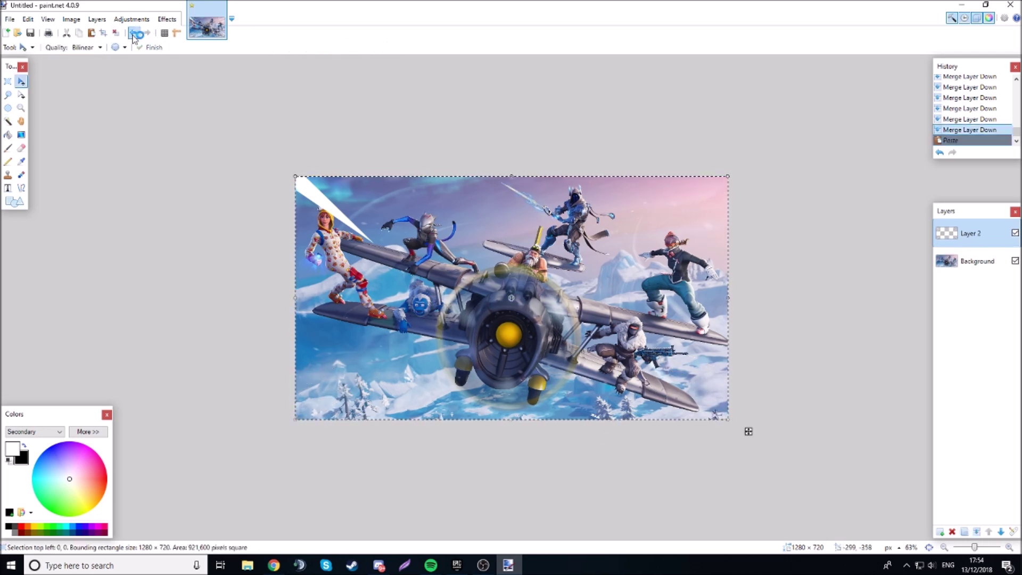
{"action": "left_click", "coordinate": [938, 532]}
{"action": "key", "text": "ctrl+v"}
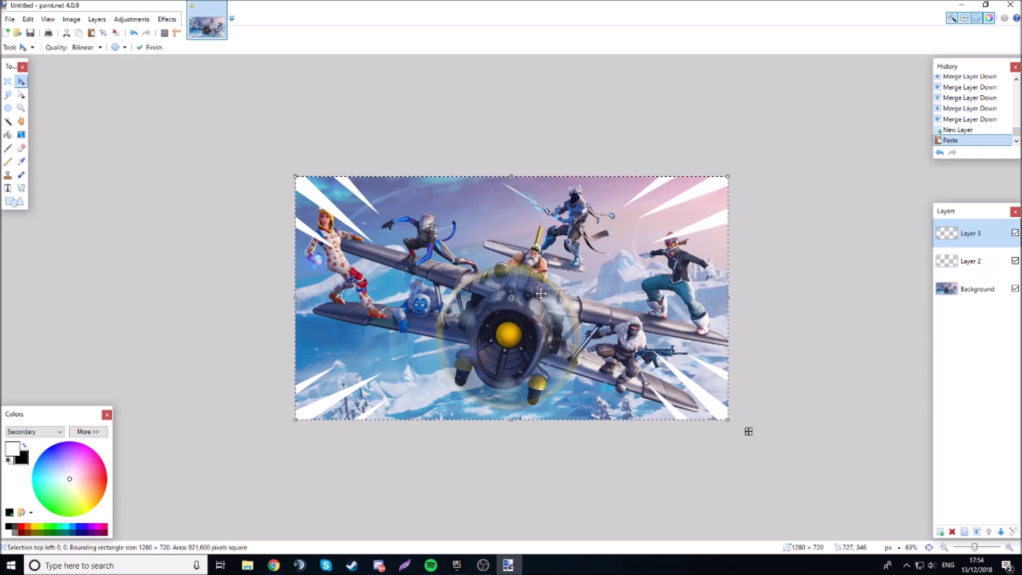
{"action": "left_click_drag", "start_coordinate": [490, 169], "coordinate": [580, 272]}
{"action": "left_click_drag", "start_coordinate": [609, 217], "coordinate": [604, 216]}
{"action": "left_click_drag", "start_coordinate": [570, 245], "coordinate": [580, 254]}
Step: Paste a streak on another new layer, rotate it to about -67.5°, and place it at the top edge right of centre
{"action": "key", "text": "ctrl+shift+v"}
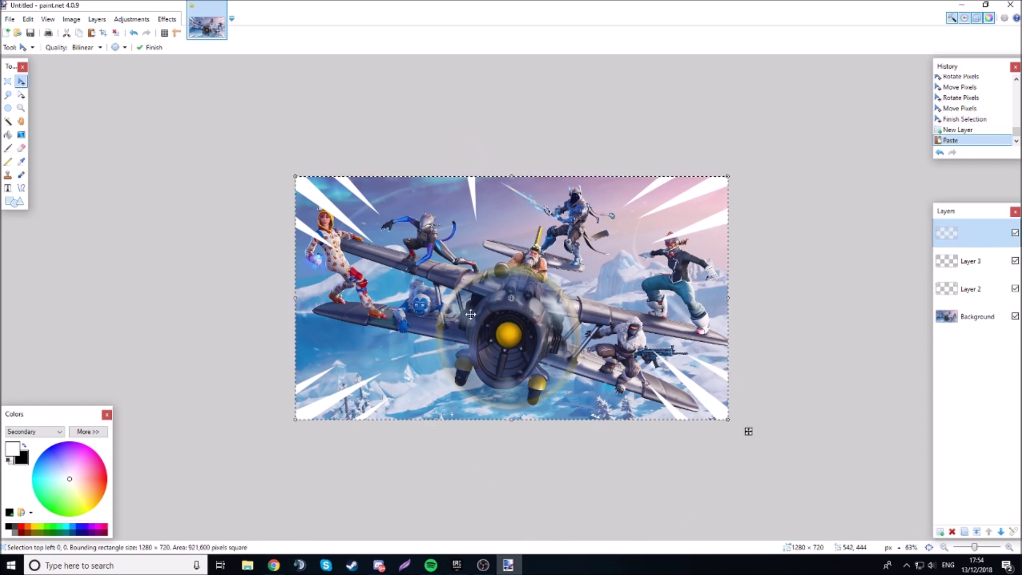
{"action": "left_click_drag", "start_coordinate": [511, 170], "coordinate": [558, 181]}
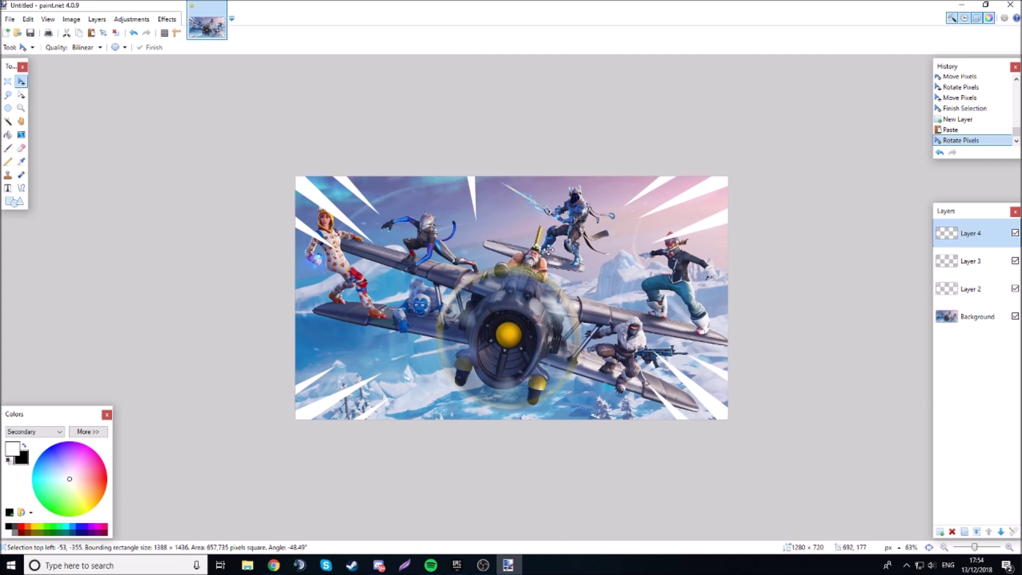
{"action": "left_click_drag", "start_coordinate": [597, 280], "coordinate": [598, 281]}
{"action": "left_click_drag", "start_coordinate": [630, 198], "coordinate": [658, 244]}
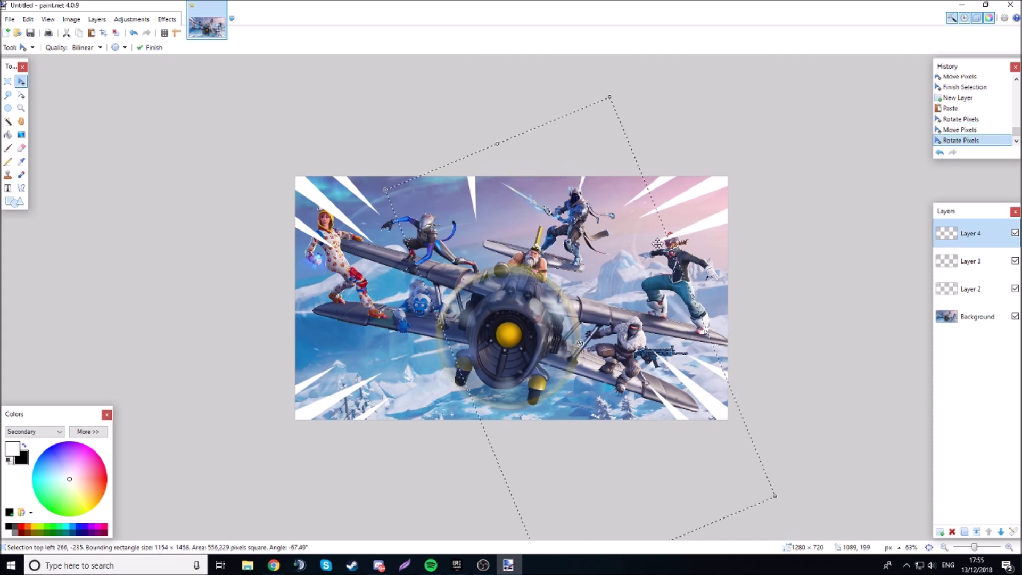
{"action": "left_click_drag", "start_coordinate": [602, 263], "coordinate": [579, 287]}
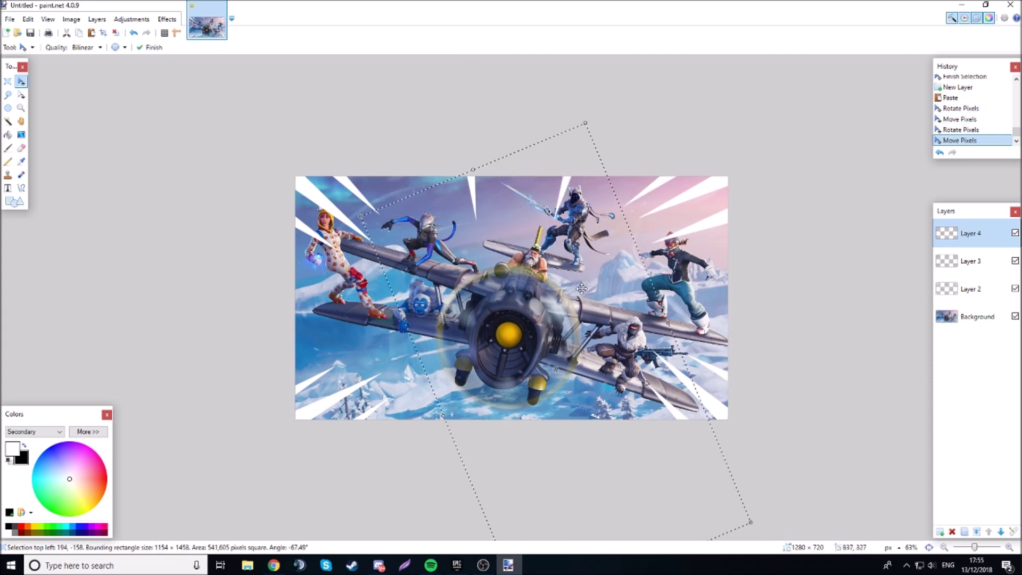
Step: Paste a streak on a new layer, and rotate and move it to the bottom edge, right of centre
{"action": "left_click", "coordinate": [940, 531]}
{"action": "key", "text": "ctrl+v"}
{"action": "left_click_drag", "start_coordinate": [518, 170], "coordinate": [546, 422]}
Step: Paste one more streak on a new layer, and rotate and move it to the bottom edge, left of centre
{"action": "left_click", "coordinate": [939, 532]}
{"action": "key", "text": "ctrl+v"}
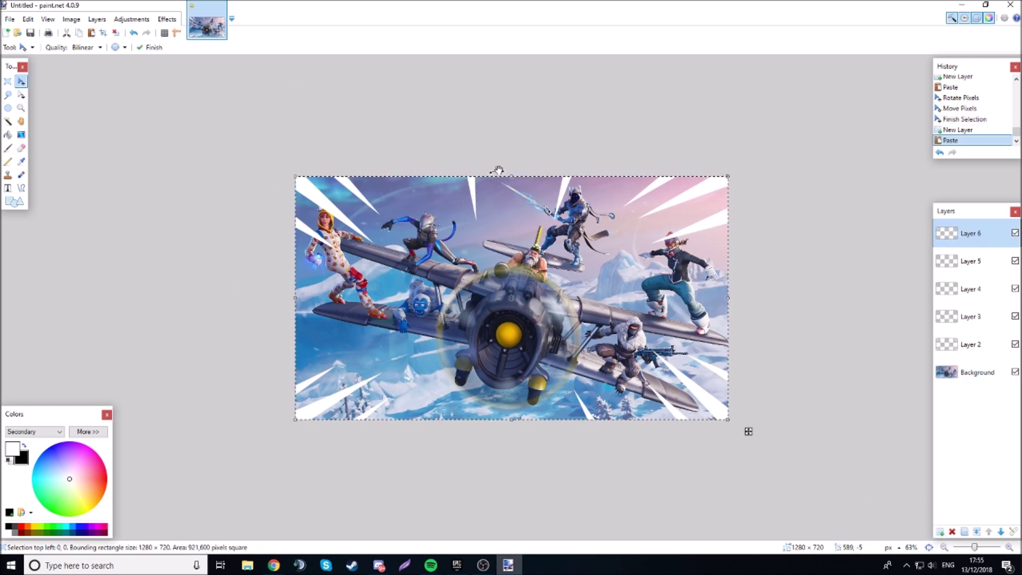
{"action": "left_click_drag", "start_coordinate": [588, 493], "coordinate": [345, 386]}
{"action": "left_click_drag", "start_coordinate": [513, 397], "coordinate": [457, 339]}
{"action": "left_click_drag", "start_coordinate": [622, 289], "coordinate": [629, 316]}
{"action": "left_click_drag", "start_coordinate": [534, 339], "coordinate": [552, 338]}
Step: Finish the pasted selection and merge Layers 6 through 3 down into Layer 2
{"action": "left_click", "coordinate": [8, 122]}
{"action": "left_click", "coordinate": [105, 147]}
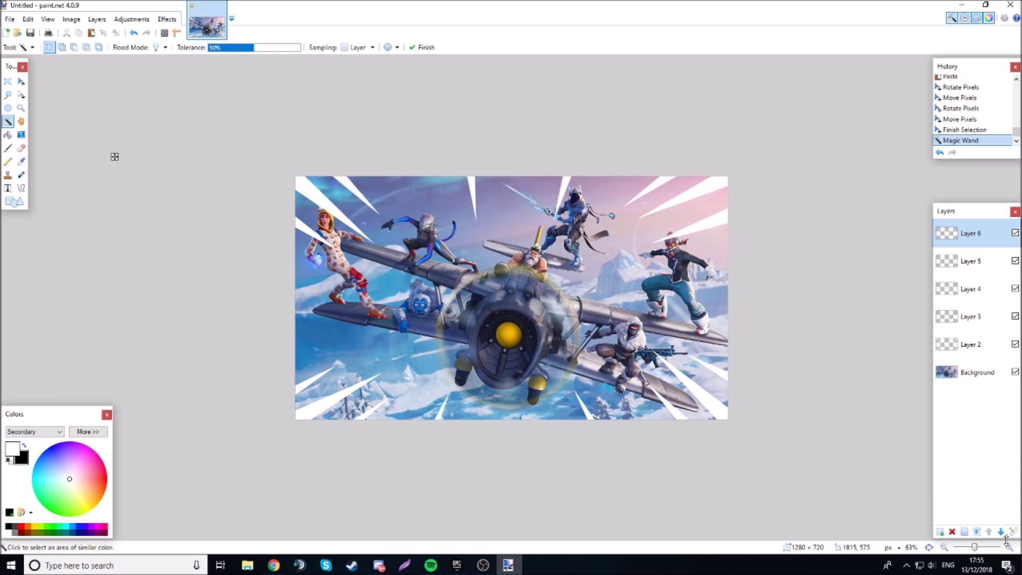
{"action": "left_click", "coordinate": [977, 531]}
{"action": "left_click", "coordinate": [977, 531]}
{"action": "left_click", "coordinate": [977, 531]}
{"action": "left_click", "coordinate": [977, 532]}
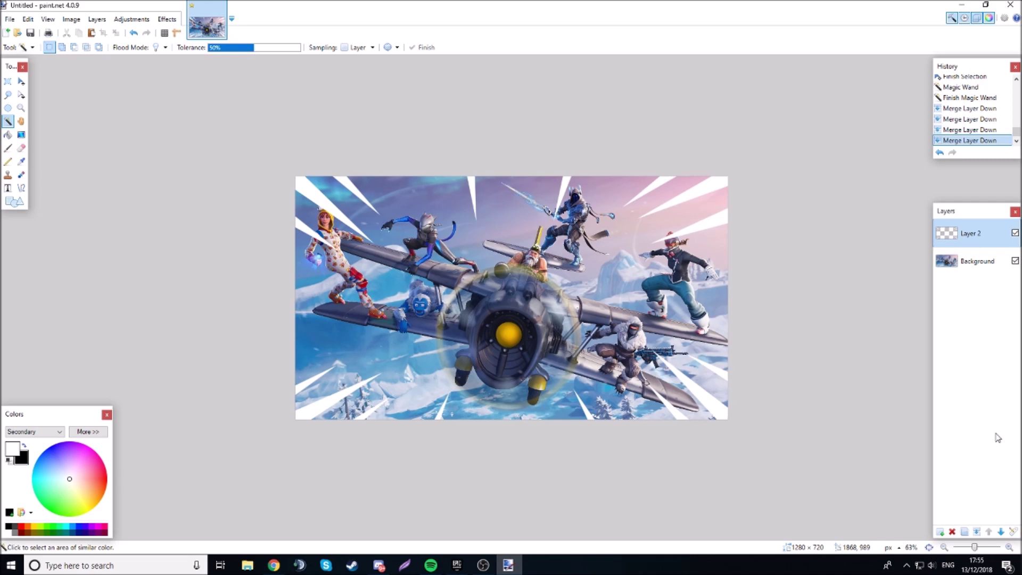
Step: Lower the opacity of the merged streak layer to 184, keeping its blending mode Normal
{"action": "left_click", "coordinate": [1012, 537]}
{"action": "left_click", "coordinate": [516, 290]}
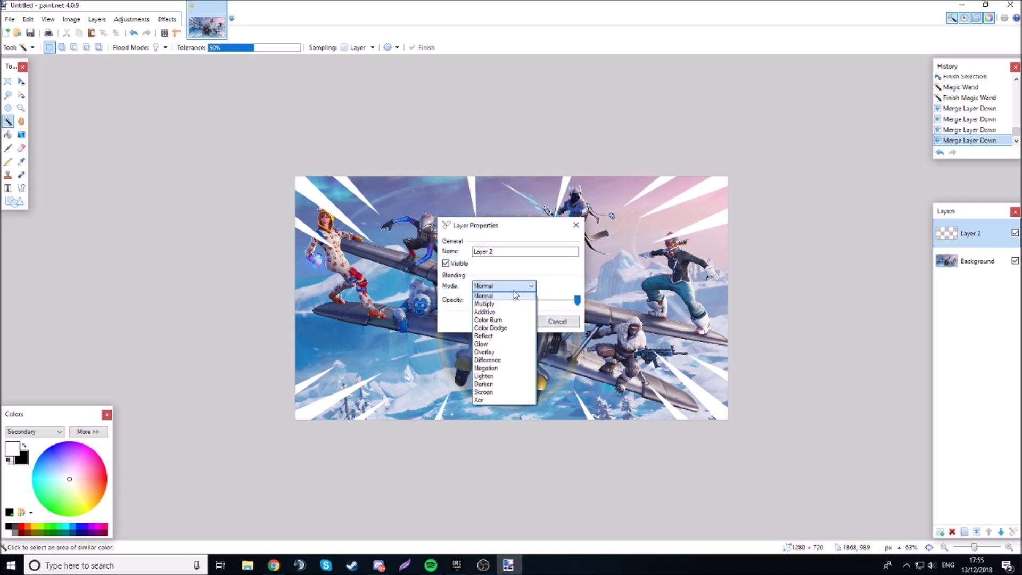
{"action": "left_click", "coordinate": [531, 284]}
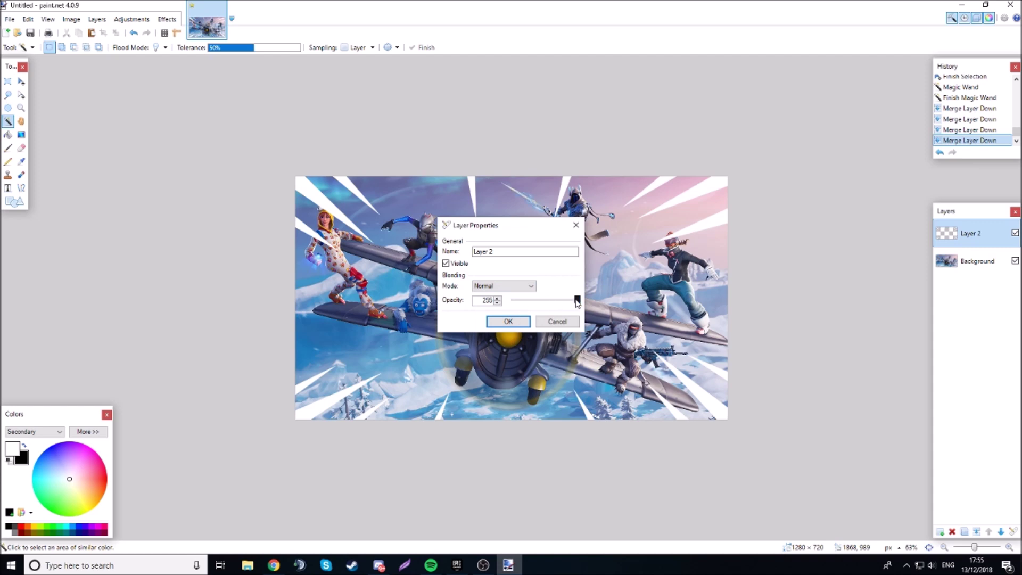
{"action": "left_click_drag", "start_coordinate": [573, 303], "coordinate": [555, 306]}
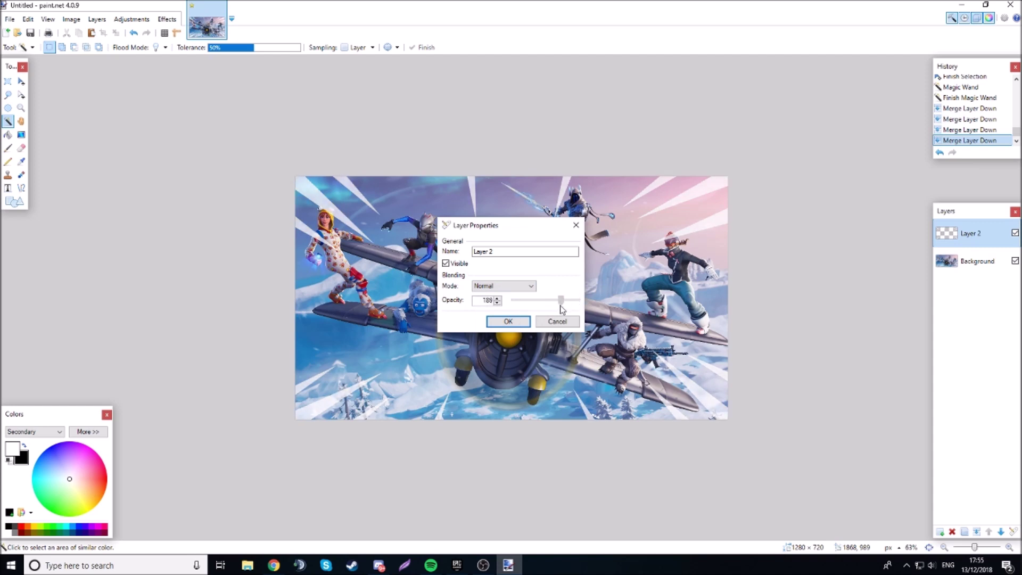
{"action": "left_click", "coordinate": [507, 321]}
{"action": "left_click", "coordinate": [102, 146]}
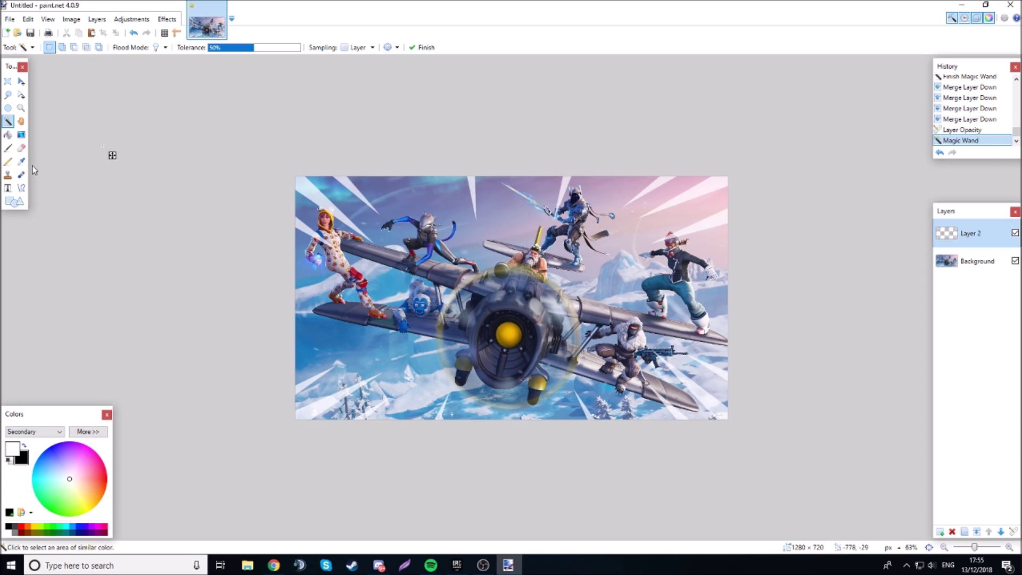
Step: Set up a radial Gradient with light blue as the primary colour and deep blue as the secondary colour
{"action": "left_click", "coordinate": [21, 138]}
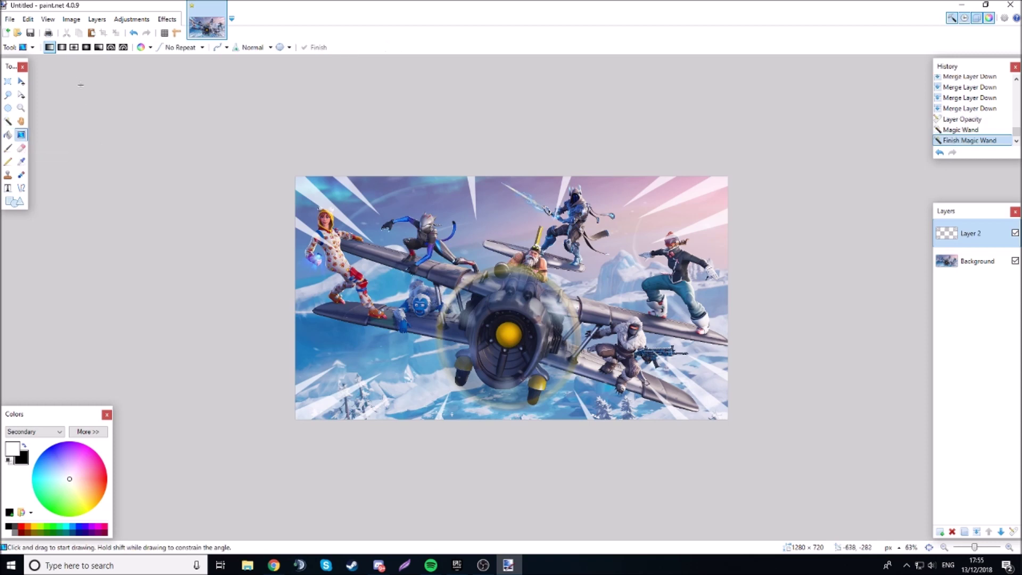
{"action": "left_click_drag", "start_coordinate": [66, 471], "coordinate": [54, 453]}
{"action": "left_click", "coordinate": [25, 446]}
{"action": "left_click", "coordinate": [31, 432]}
{"action": "left_click", "coordinate": [30, 440]}
{"action": "left_click", "coordinate": [25, 446]}
{"action": "mouse_move", "coordinate": [60, 477]}
{"action": "left_mouse_down"}
{"action": "mouse_move", "coordinate": [52, 465]}
{"action": "mouse_move", "coordinate": [59, 453]}
{"action": "mouse_move", "coordinate": [53, 462]}
{"action": "left_mouse_up"}
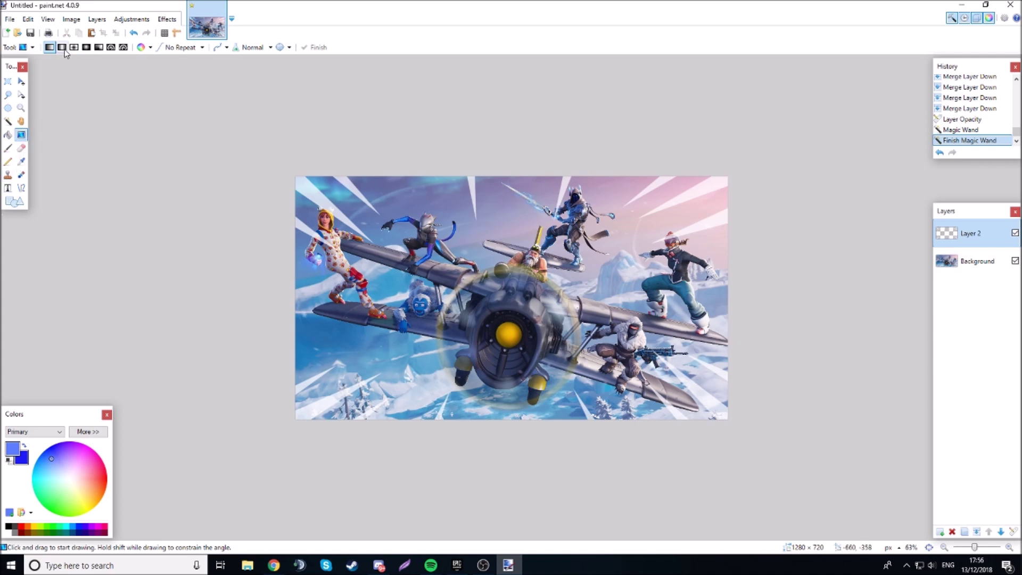
{"action": "left_click", "coordinate": [86, 49]}
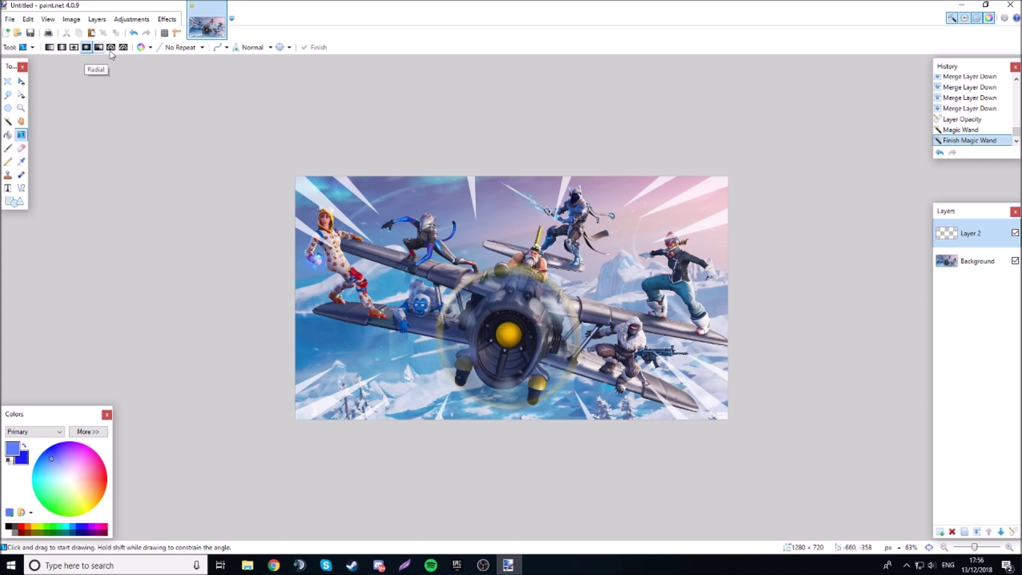
Step: Undo the gradient tried on the streak layer, and draw it from the image centre on a new layer beneath the streaks
{"action": "left_click_drag", "start_coordinate": [515, 309], "coordinate": [524, 193]}
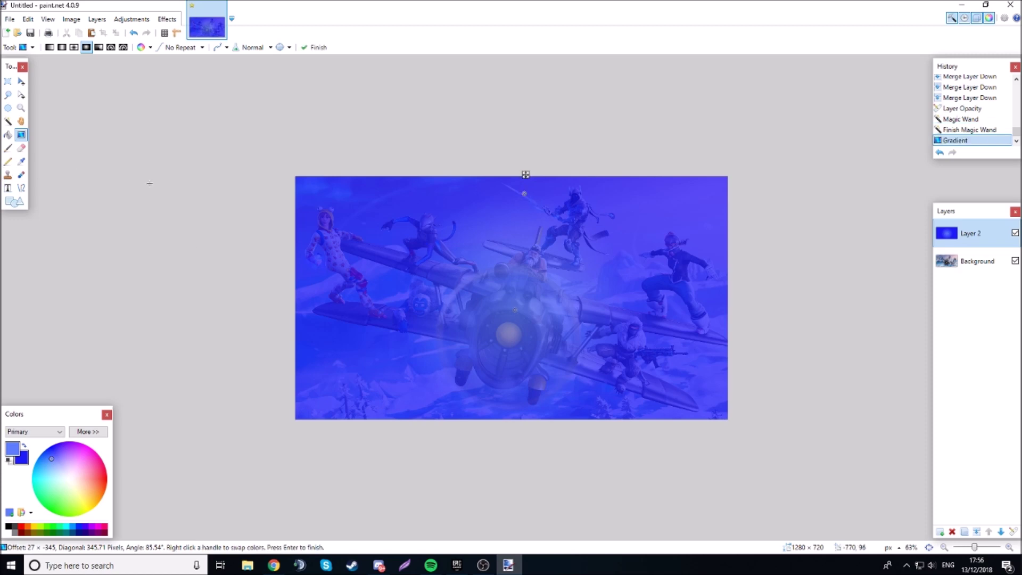
{"action": "left_click", "coordinate": [134, 33]}
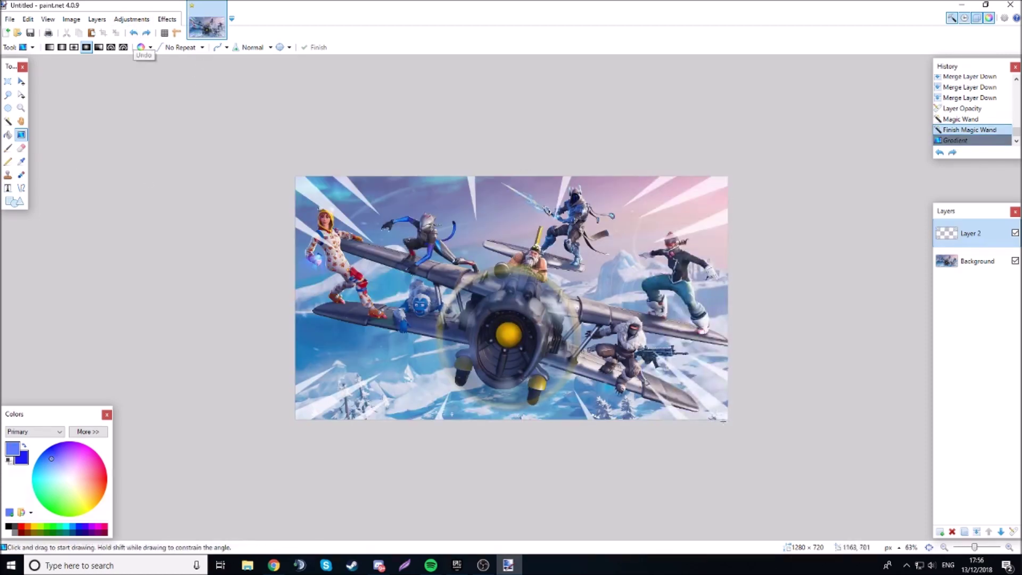
{"action": "left_click", "coordinate": [940, 531]}
{"action": "left_click", "coordinate": [1000, 531]}
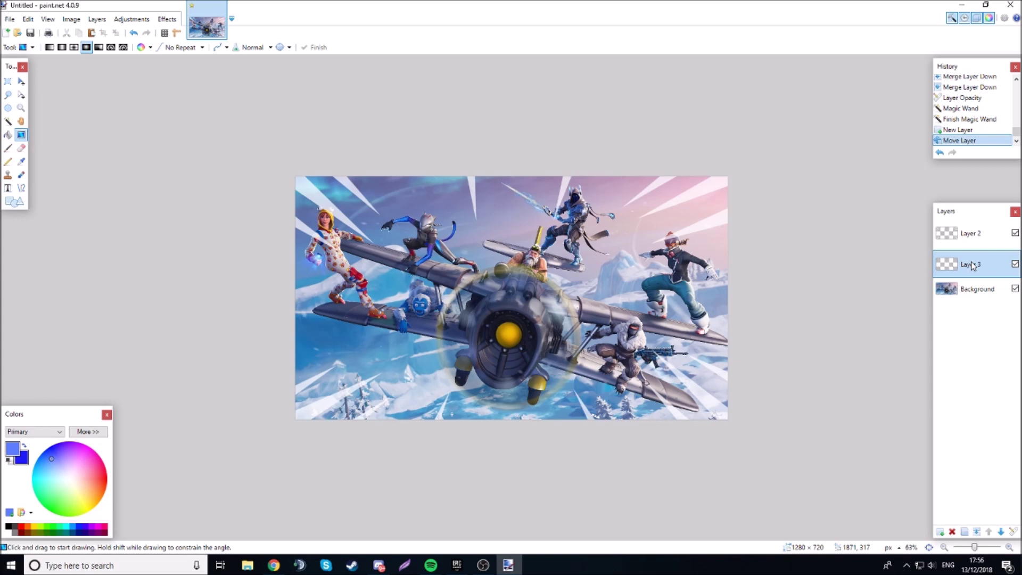
{"action": "left_click_drag", "start_coordinate": [506, 319], "coordinate": [514, 140]}
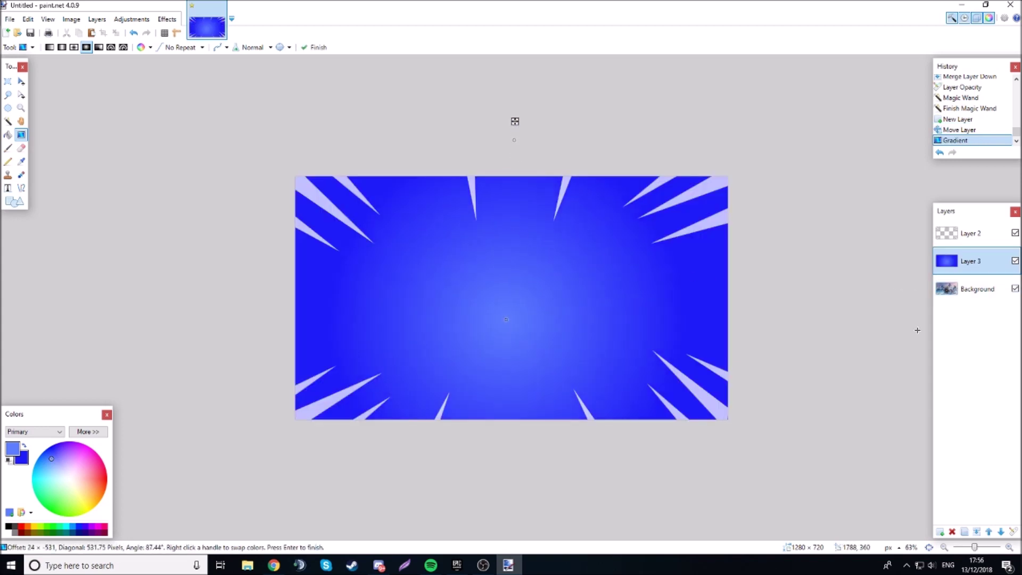
Step: Lower the blue gradient layer's opacity to about 171 and finish the gradient
{"action": "left_click", "coordinate": [1013, 531]}
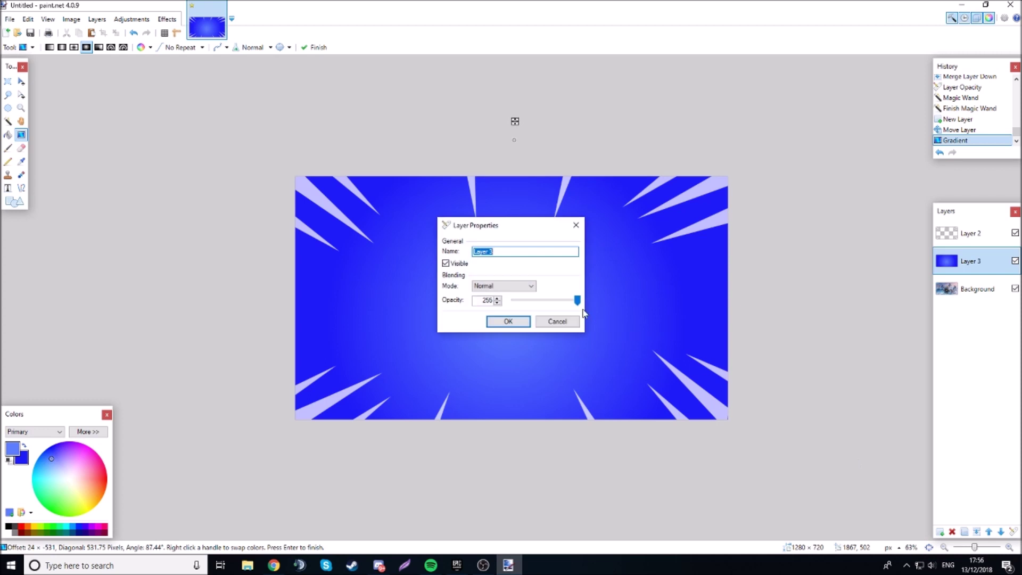
{"action": "left_click_drag", "start_coordinate": [577, 304], "coordinate": [561, 311]}
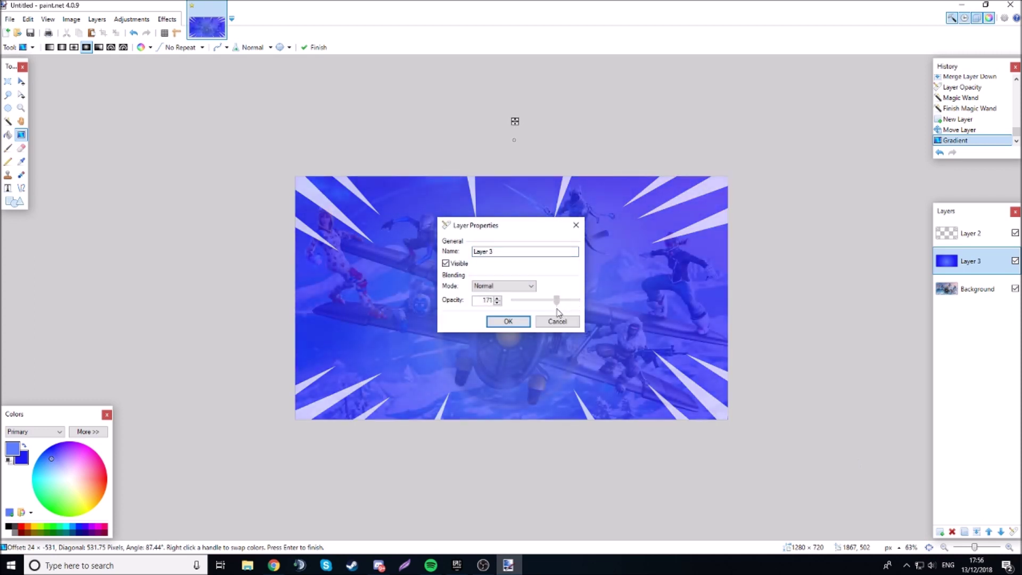
{"action": "left_click", "coordinate": [508, 320]}
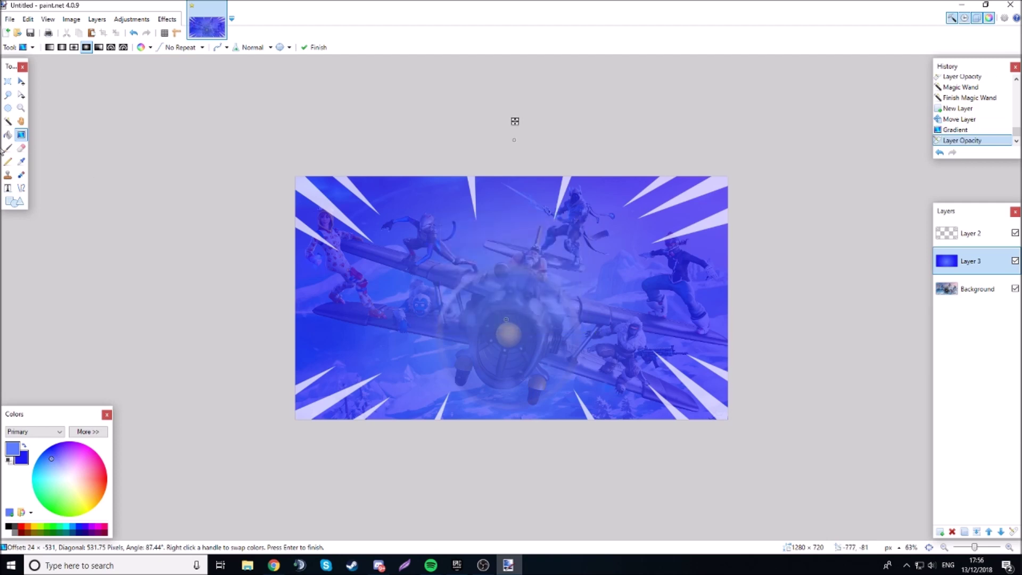
{"action": "left_click", "coordinate": [8, 121]}
{"action": "left_click", "coordinate": [155, 162]}
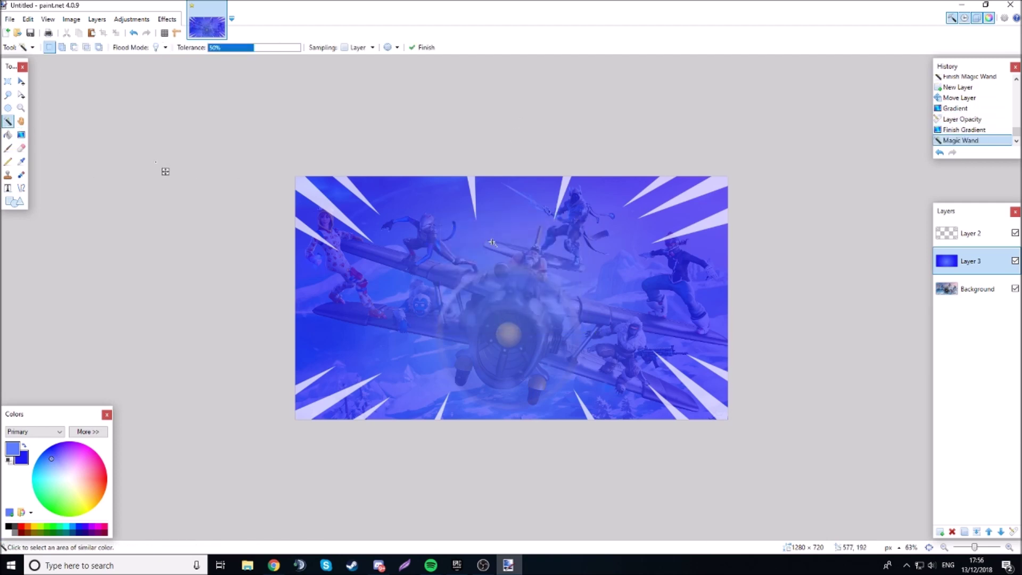
Step: Add a new layer above the gradient and switch to the Instinct outfit page in Chrome
{"action": "left_click", "coordinate": [940, 531]}
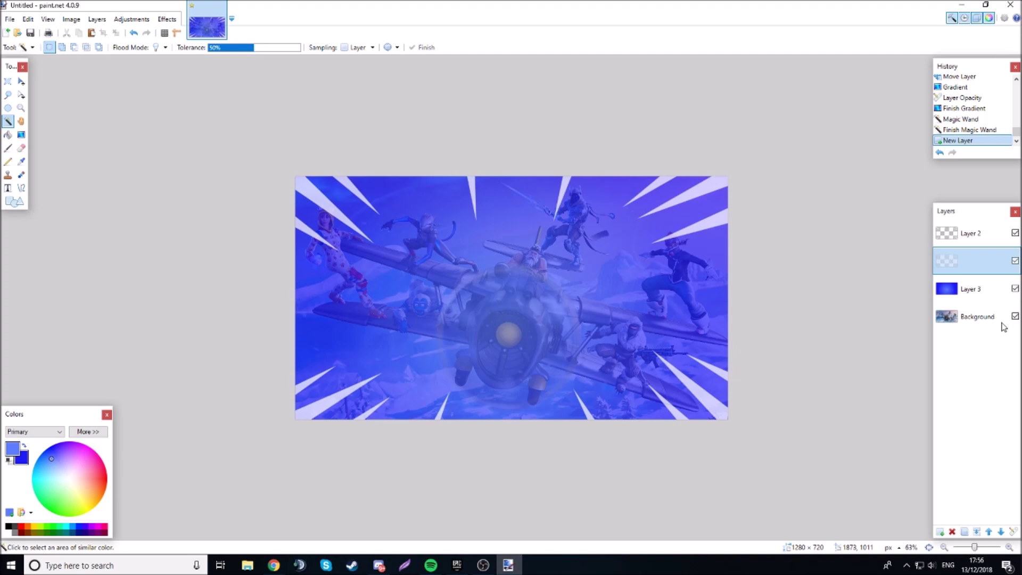
{"action": "key", "text": "alt+Tab"}
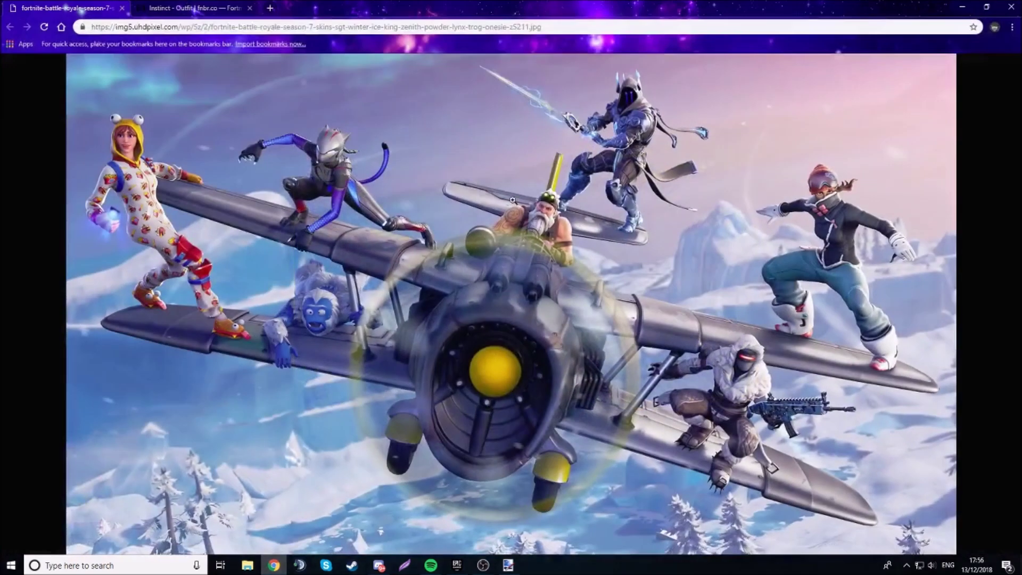
{"action": "left_click", "coordinate": [192, 9]}
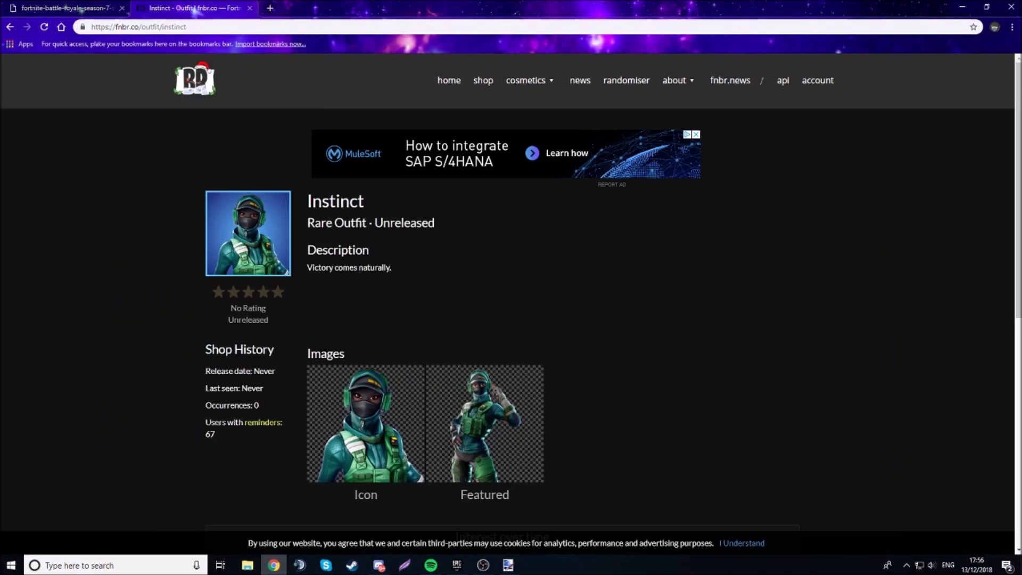
{"action": "left_click", "coordinate": [215, 27]}
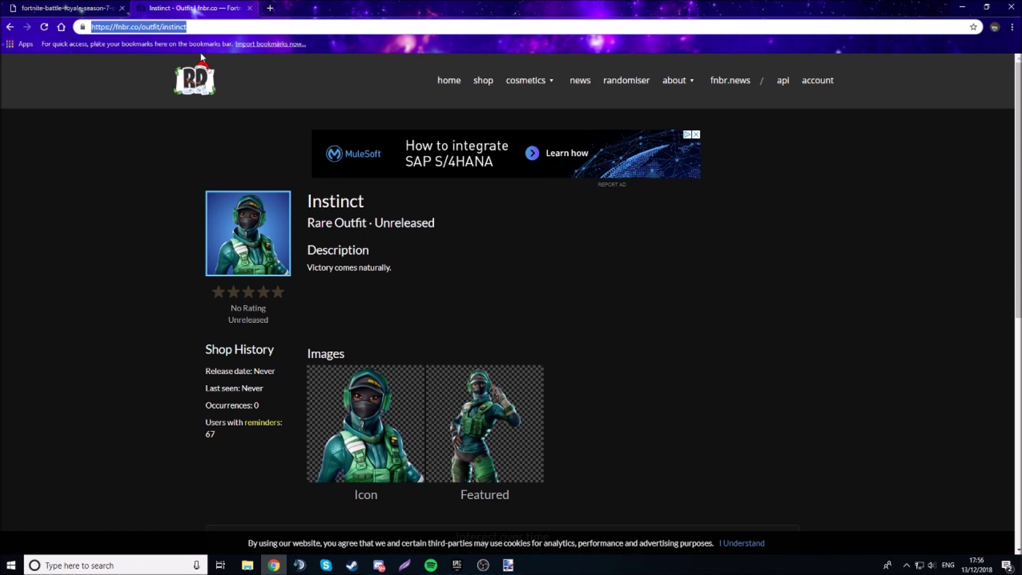
{"action": "left_click", "coordinate": [214, 27]}
{"action": "left_click_drag", "start_coordinate": [219, 29], "coordinate": [70, 25]}
{"action": "left_click", "coordinate": [226, 30]}
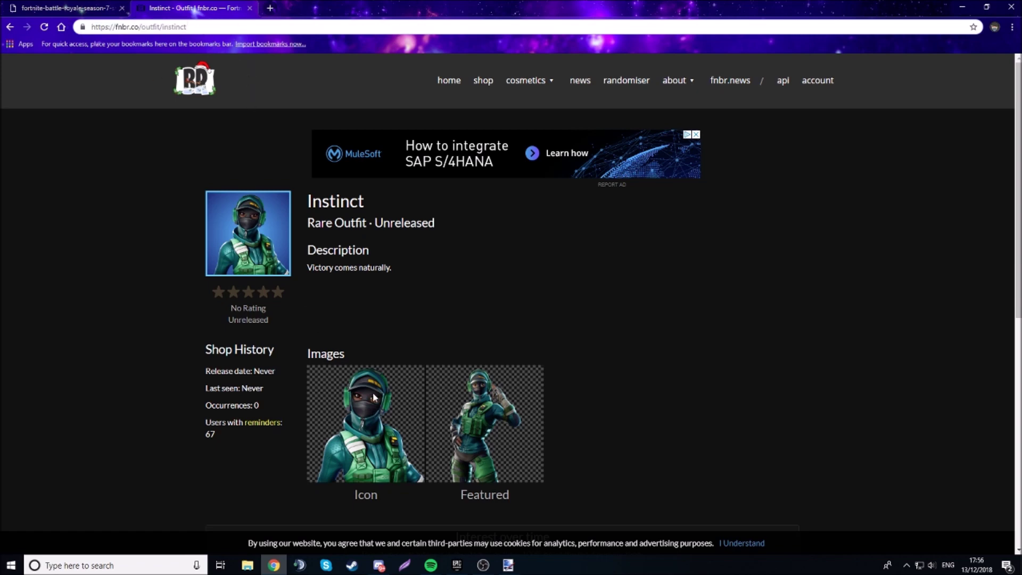
{"action": "double_click", "coordinate": [373, 207]}
{"action": "left_click", "coordinate": [462, 214]}
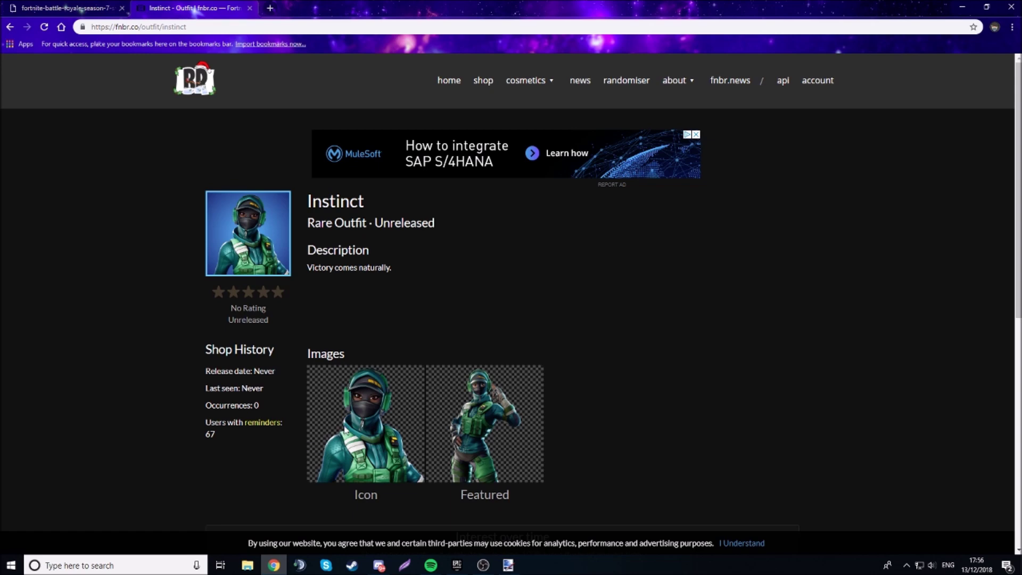
Step: Copy the Instinct outfit's Icon image and switch back to paint.net
{"action": "right_click", "coordinate": [371, 413]}
{"action": "left_click", "coordinate": [412, 442]}
{"action": "left_click", "coordinate": [504, 565]}
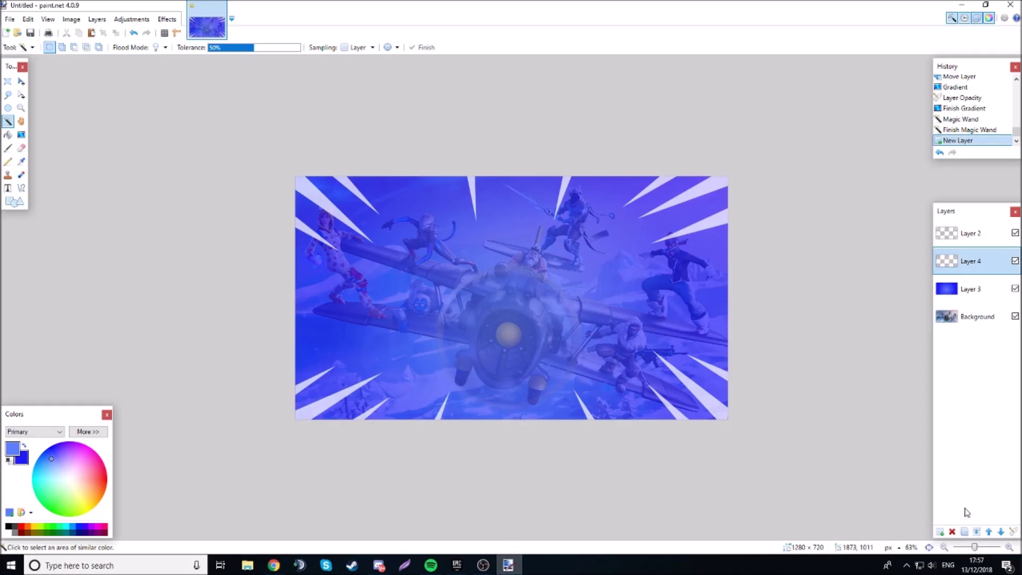
Step: Paste the character onto Layer 4, enlarge it to about 749 × 752 pixels, and position it on the left half of the canvas
{"action": "key", "text": "ctrl+v"}
{"action": "left_click_drag", "start_coordinate": [407, 296], "coordinate": [419, 368]}
{"action": "left_click_drag", "start_coordinate": [480, 242], "coordinate": [562, 169]}
{"action": "left_click_drag", "start_coordinate": [513, 268], "coordinate": [481, 278]}
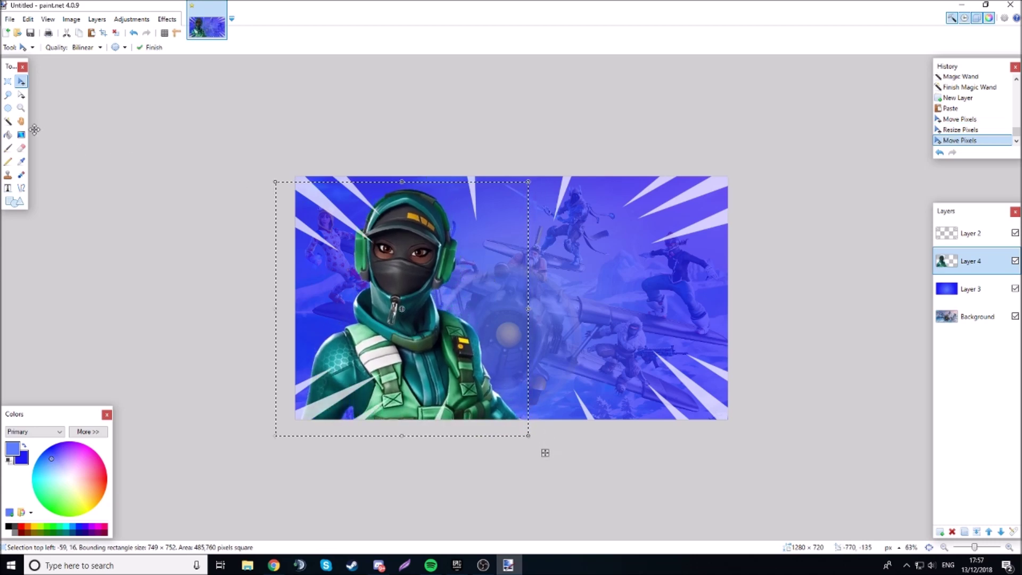
{"action": "left_click", "coordinate": [8, 121]}
{"action": "left_click", "coordinate": [76, 123]}
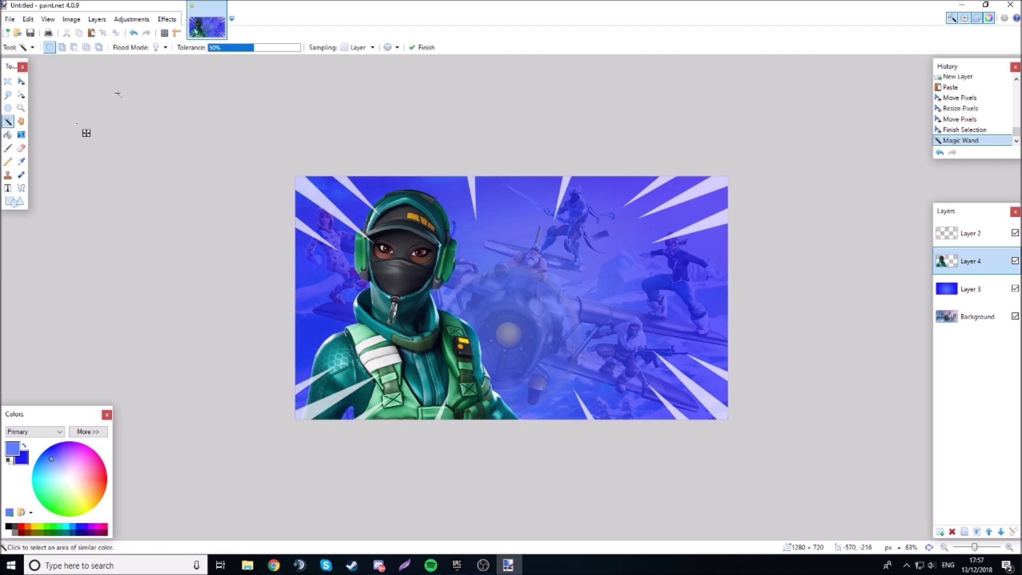
Step: Apply the Glow effect to the character on Layer 4 with its brightness reduced
{"action": "left_click", "coordinate": [167, 22]}
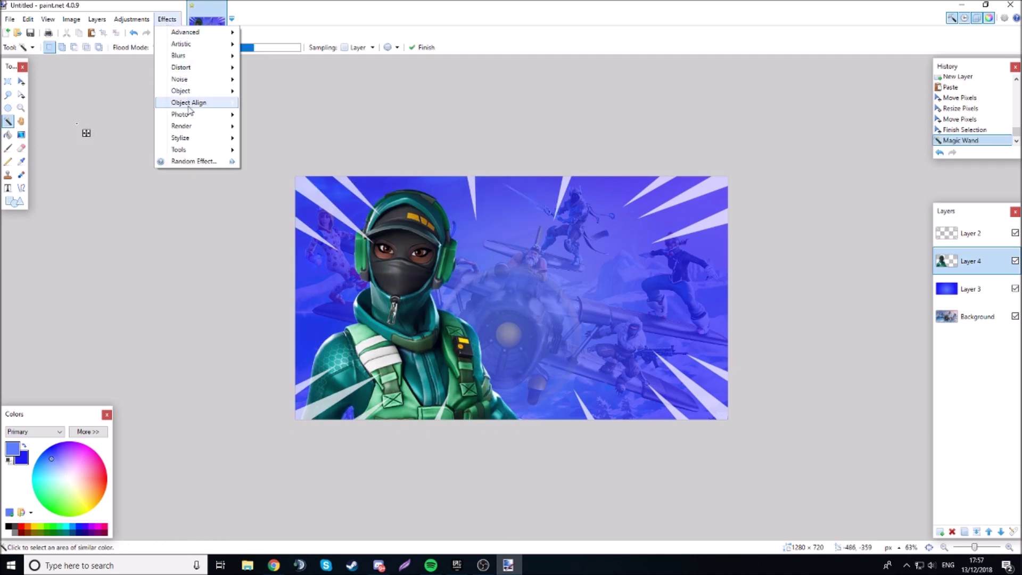
{"action": "mouse_move", "coordinate": [189, 115]}
{"action": "left_click", "coordinate": [263, 139]}
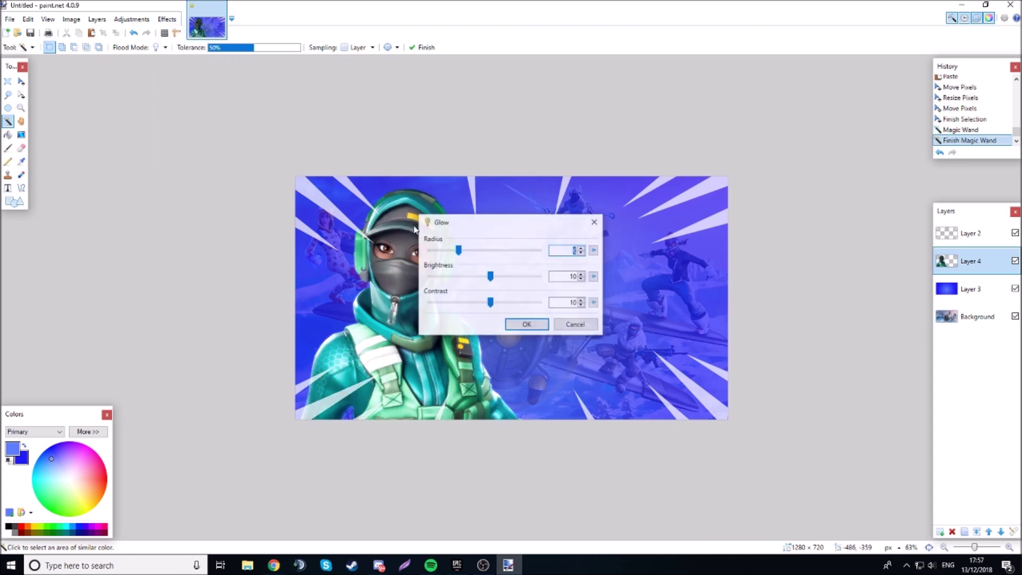
{"action": "left_click_drag", "start_coordinate": [486, 278], "coordinate": [445, 282]}
{"action": "left_click", "coordinate": [527, 324]}
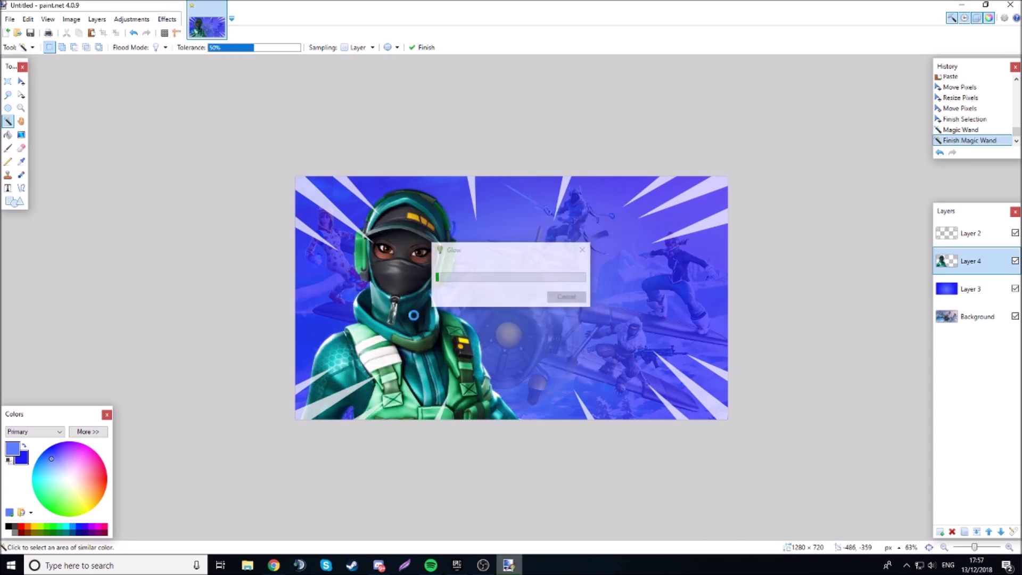
{"action": "left_click", "coordinate": [130, 159]}
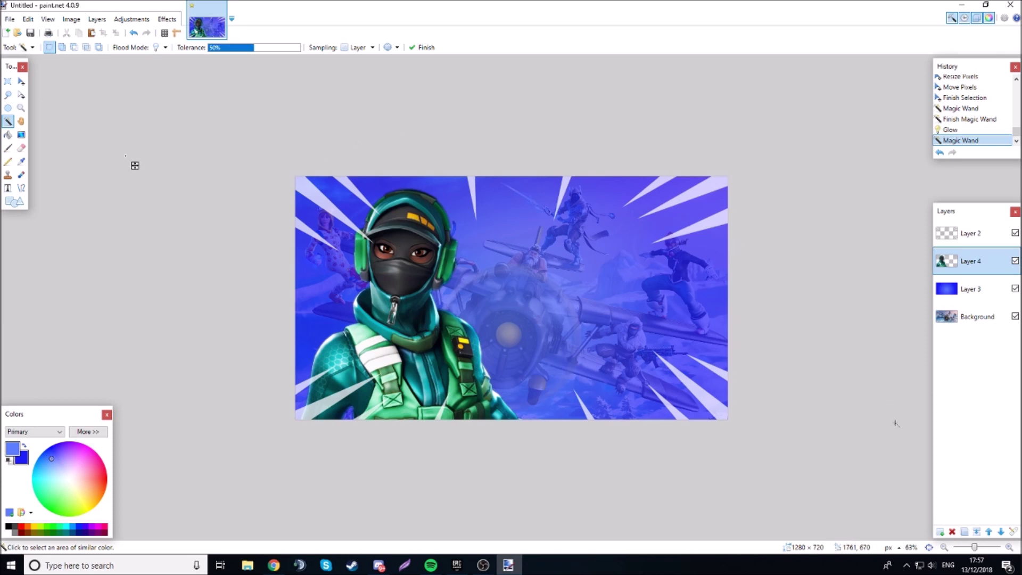
Step: Add a new layer above the character and set up white text in the ObelixPro font at size 72
{"action": "left_click", "coordinate": [940, 531]}
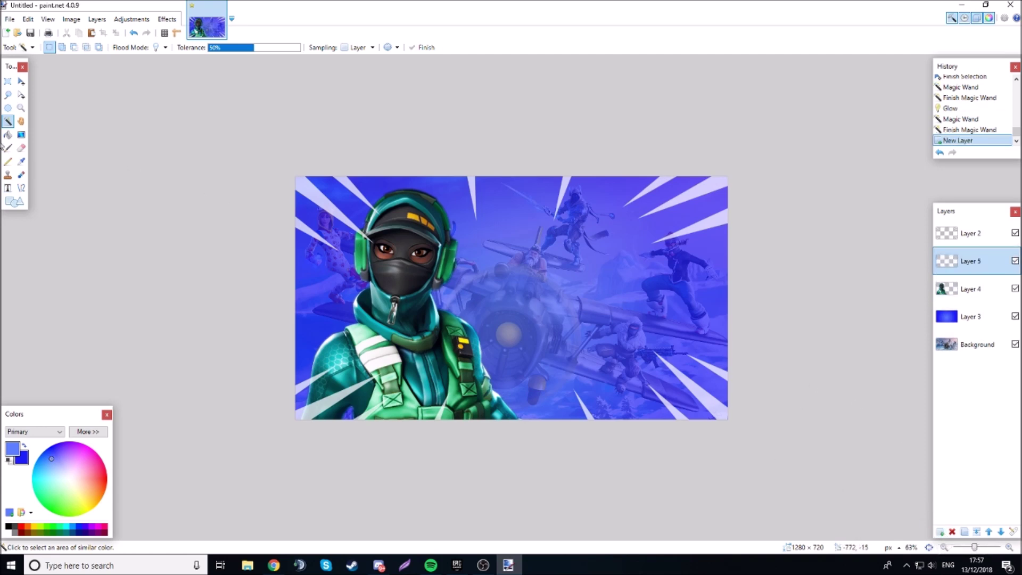
{"action": "left_click", "coordinate": [8, 188]}
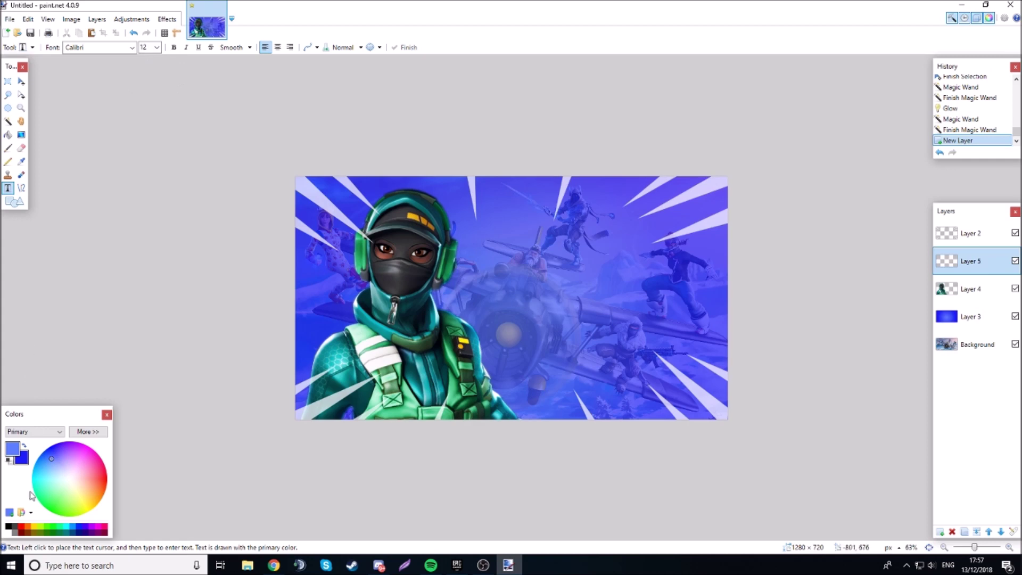
{"action": "left_click", "coordinate": [8, 532]}
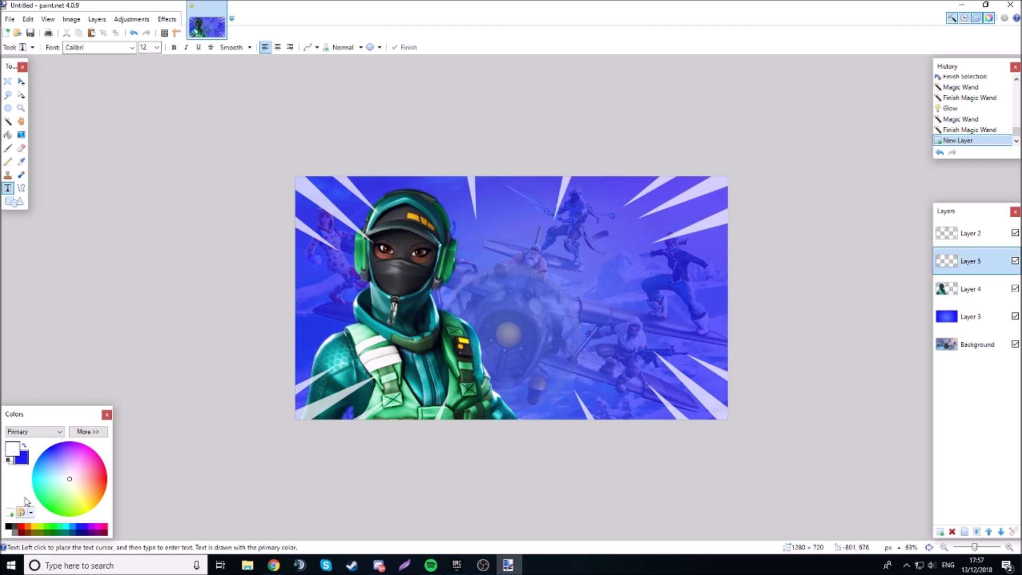
{"action": "left_click", "coordinate": [132, 48]}
{"action": "left_click_drag", "start_coordinate": [218, 121], "coordinate": [210, 271]}
{"action": "left_click", "coordinate": [132, 164]}
{"action": "left_click", "coordinate": [154, 47]}
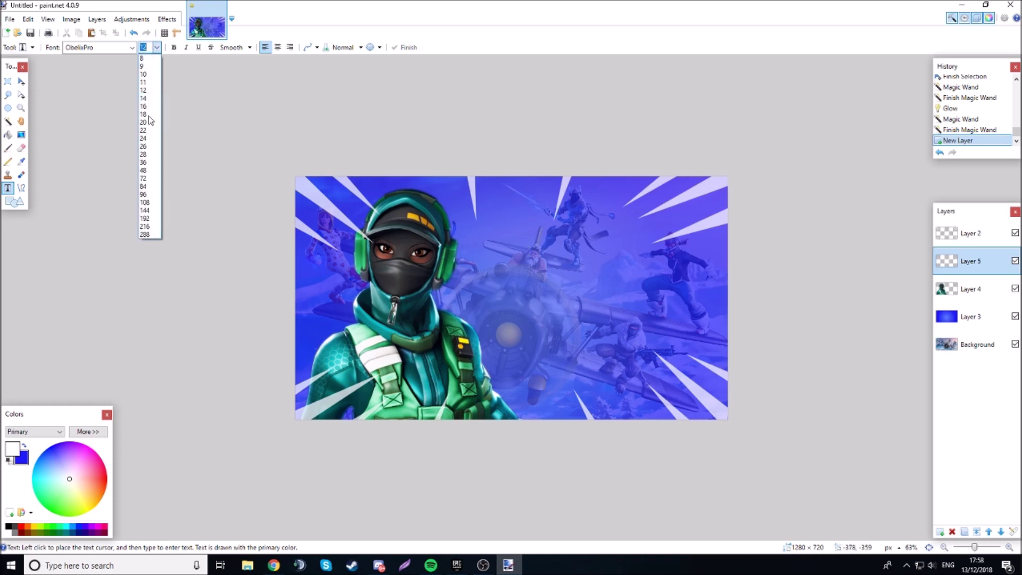
{"action": "left_click", "coordinate": [144, 179]}
Step: Write "HOW TO MAKE" beside the character and shift it left so the whole line fits on the canvas
{"action": "left_click", "coordinate": [504, 240]}
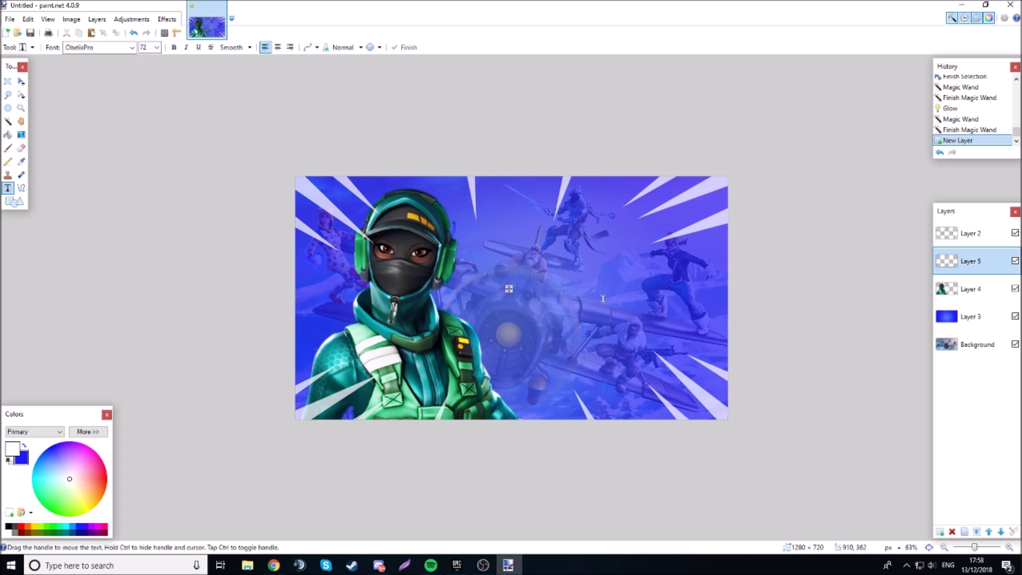
{"action": "type", "text": "HOW TO MAKE"}
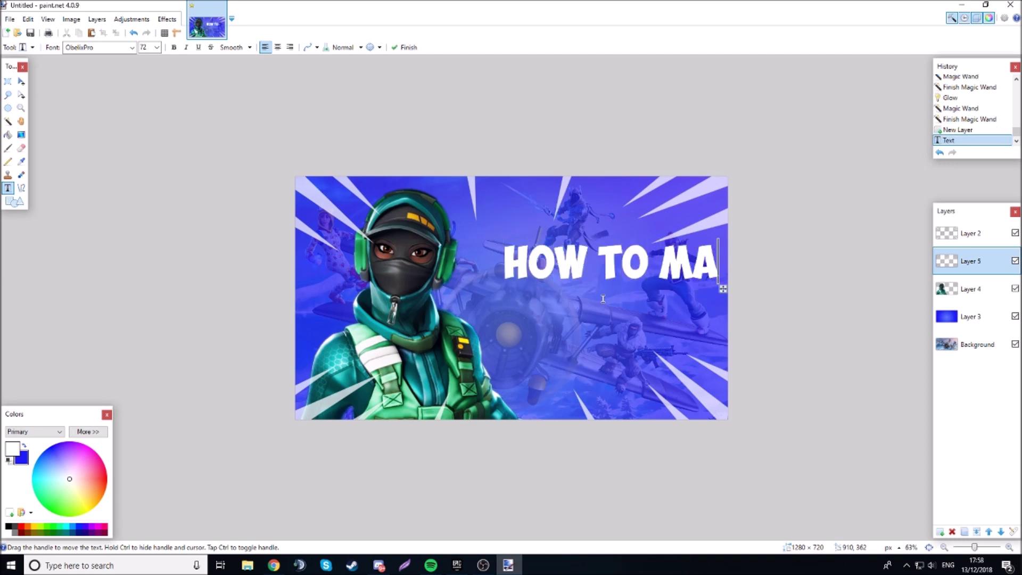
{"action": "key", "text": "BackSpace"}
{"action": "left_click_drag", "start_coordinate": [723, 291], "coordinate": [683, 296]}
Step: Set the "HOW TO MAKE" text size to 66, nudge it into place beside the character's head, and finish the text
{"action": "left_click", "coordinate": [157, 47]}
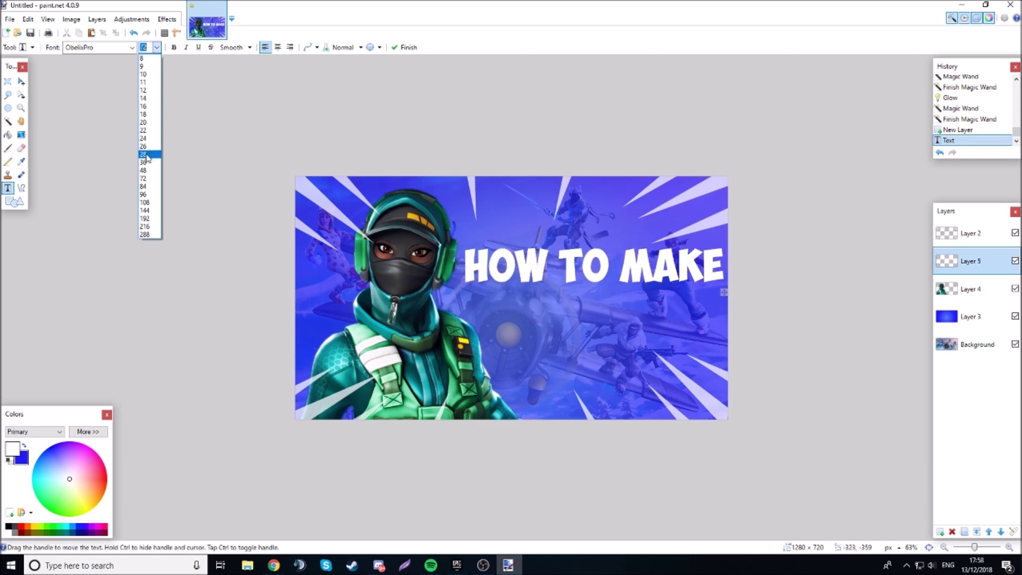
{"action": "left_click", "coordinate": [144, 170]}
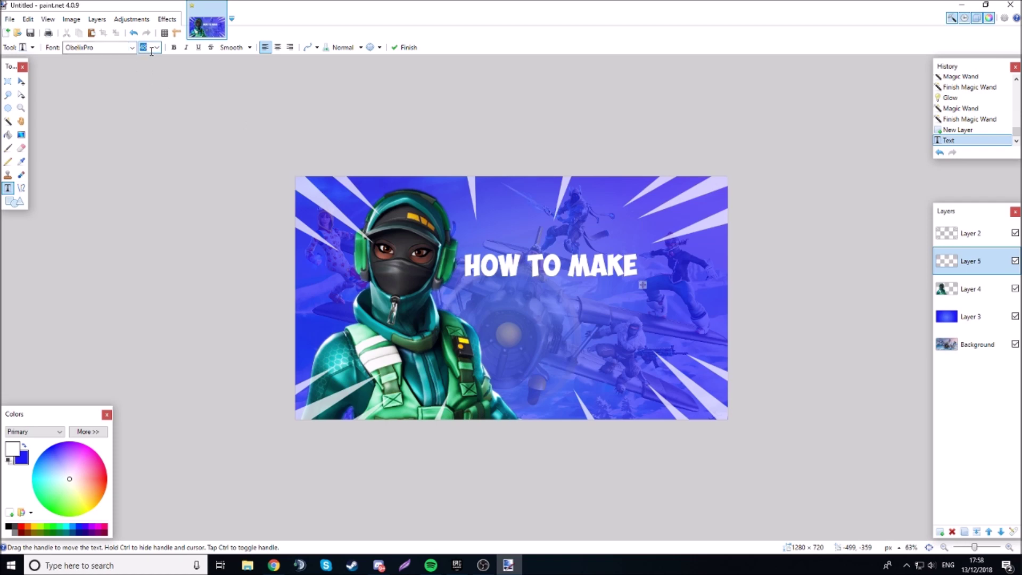
{"action": "type", "text": "66"}
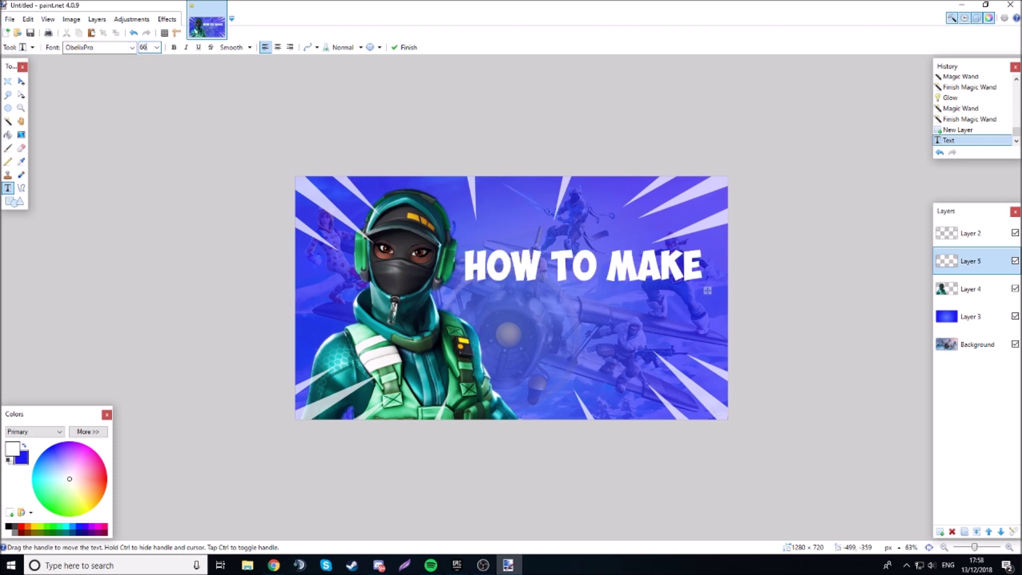
{"action": "left_click_drag", "start_coordinate": [707, 290], "coordinate": [709, 292]}
{"action": "left_click", "coordinate": [8, 121]}
{"action": "left_click", "coordinate": [68, 131]}
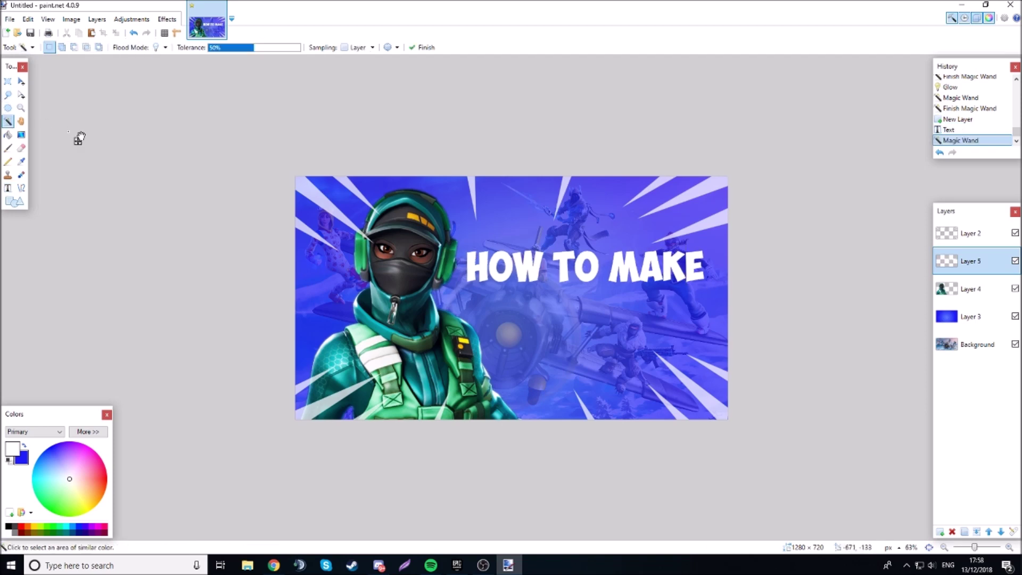
Step: Add a new layer above the white heading and start an orange text line beneath "HOW TO MAKE"
{"action": "left_click", "coordinate": [939, 531]}
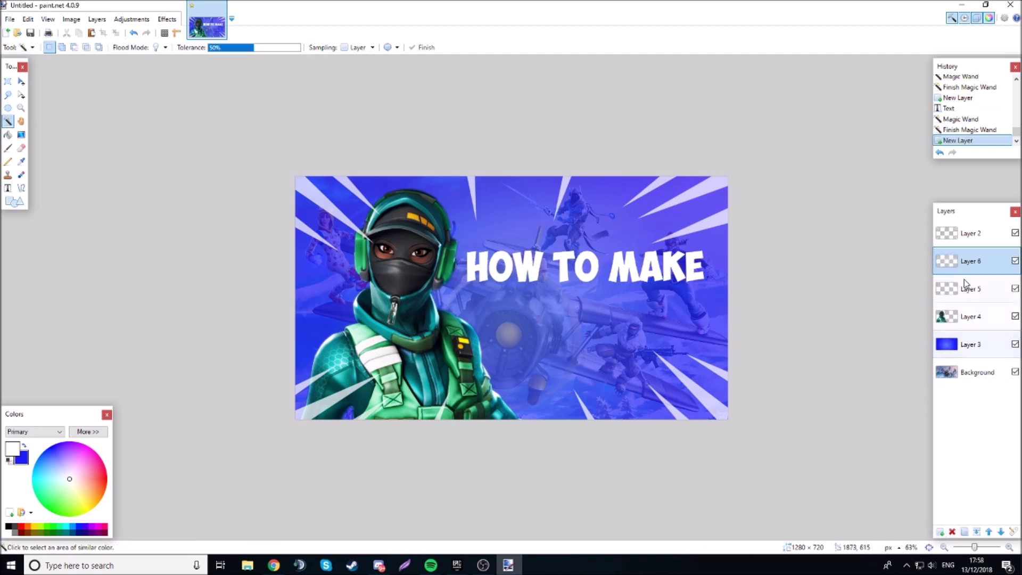
{"action": "left_click", "coordinate": [8, 188]}
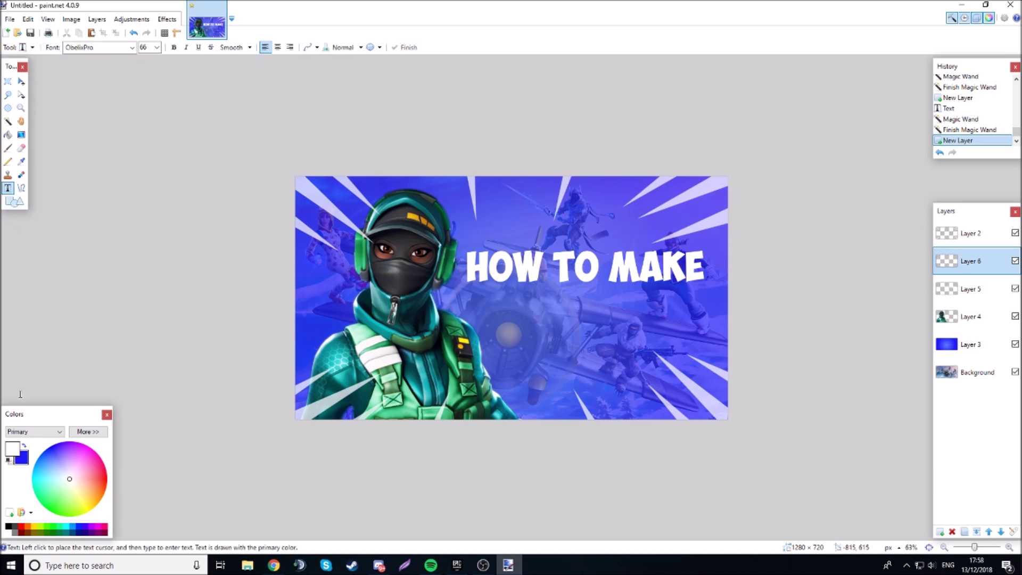
{"action": "left_click", "coordinate": [28, 527]}
{"action": "left_click", "coordinate": [487, 303]}
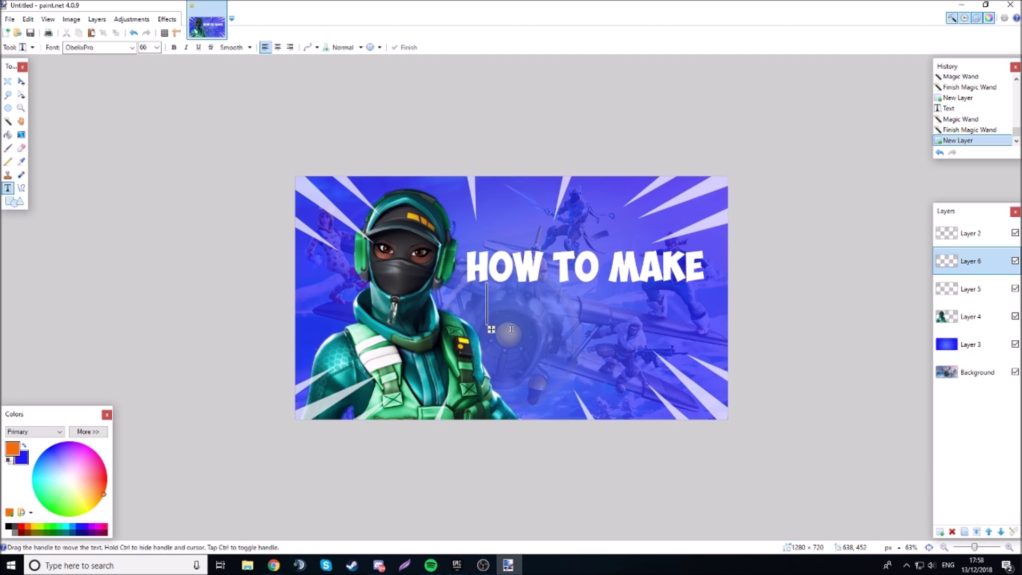
{"action": "type", "text": "NINJA TH"}
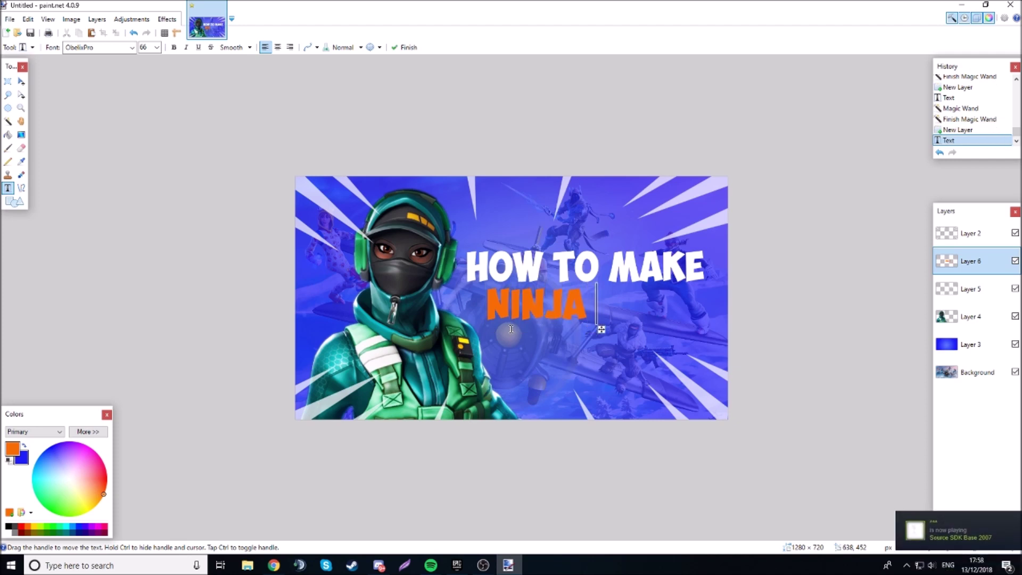
{"action": "key", "text": "BackSpace"}
{"action": "key", "text": "BackSpace"}
{"action": "key", "text": "BackSpace"}
{"action": "key", "text": "BackSpace"}
{"action": "key", "text": "BackSpace"}
{"action": "key", "text": "BackSpace"}
{"action": "key", "text": "BackSpace"}
{"action": "key", "text": "BackSpace"}
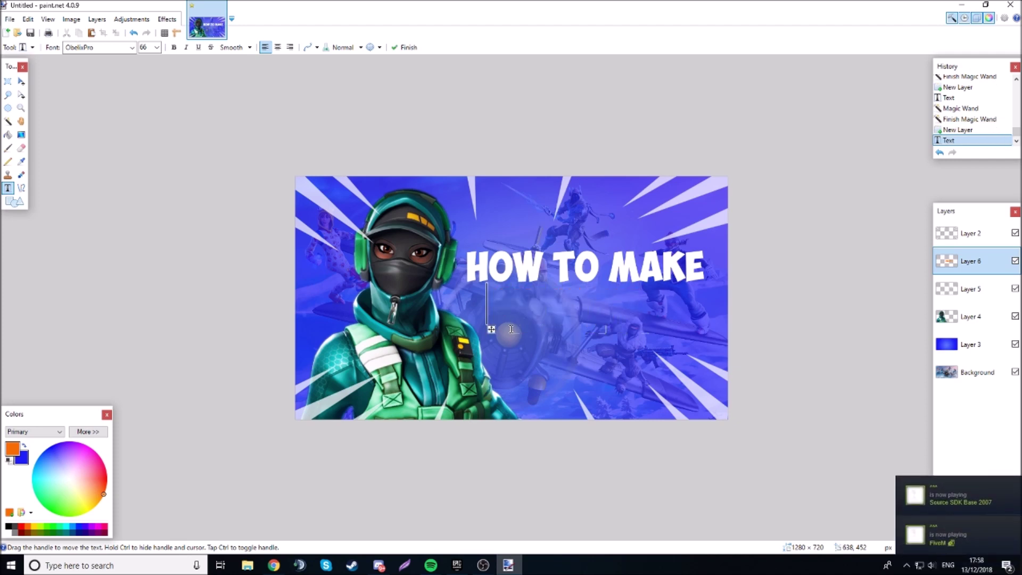
Step: Change the text colour to yellow and write "NINJA THUMBNAIL" beneath the white heading
{"action": "left_click", "coordinate": [33, 526]}
{"action": "type", "text": "N"}
{"action": "key", "text": "BackSpace"}
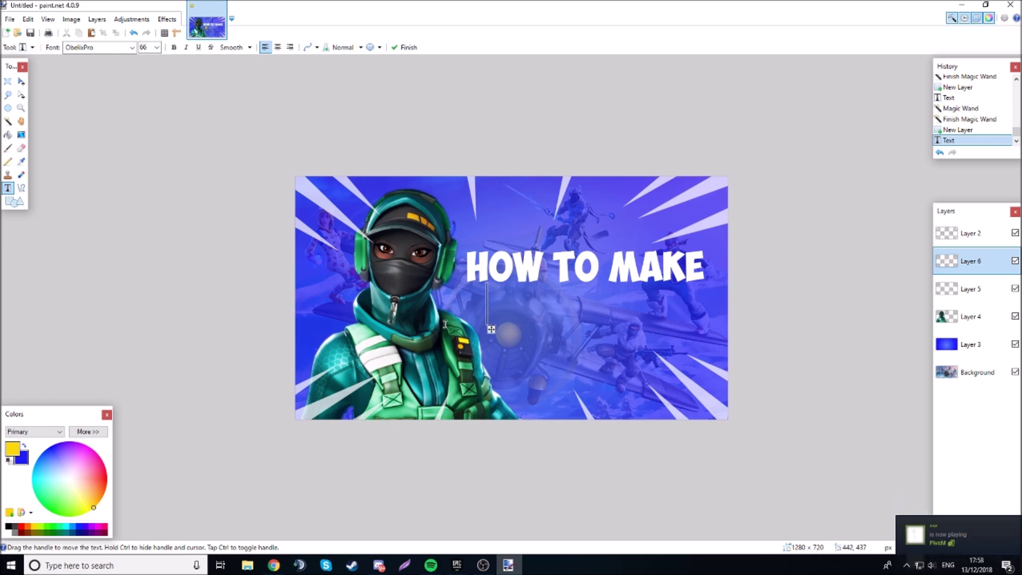
{"action": "type", "text": "NI"}
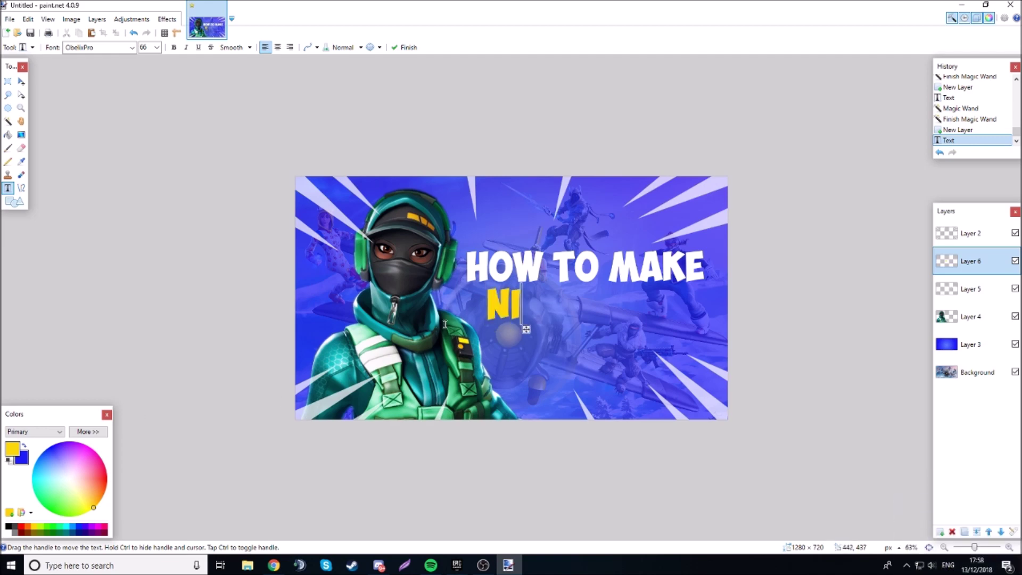
{"action": "type", "text": "NJA THUMBNA"}
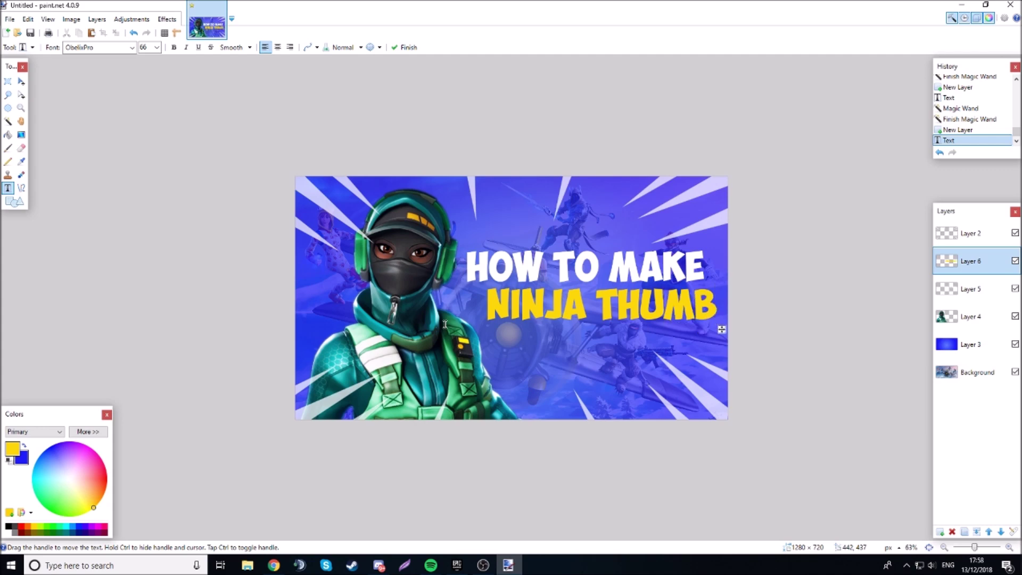
Step: Set the "NINJA THUMBNAIL" text size to 36, centre it just under "HOW TO MAKE", and finish the text
{"action": "left_click", "coordinate": [157, 47]}
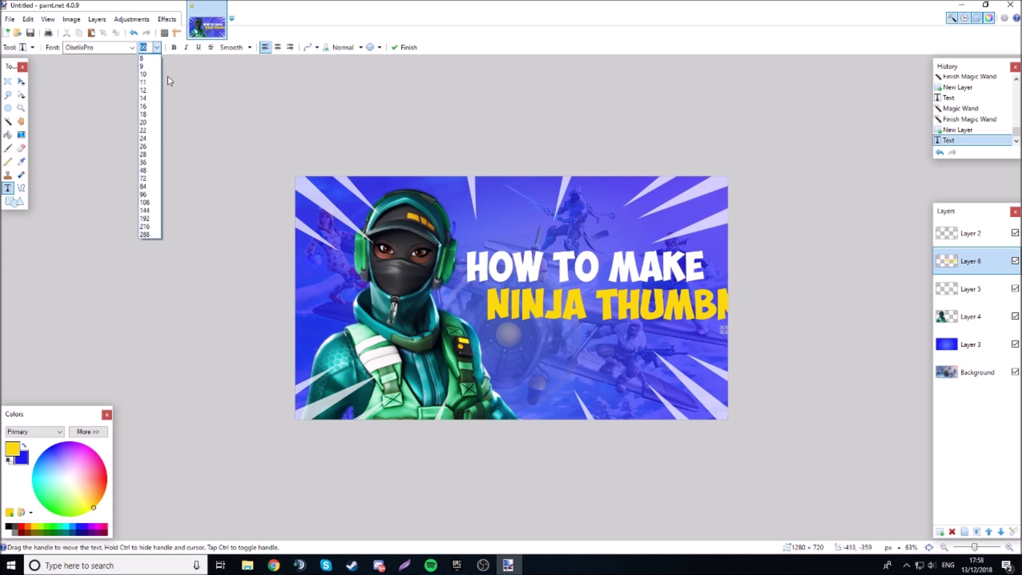
{"action": "left_click", "coordinate": [152, 162]}
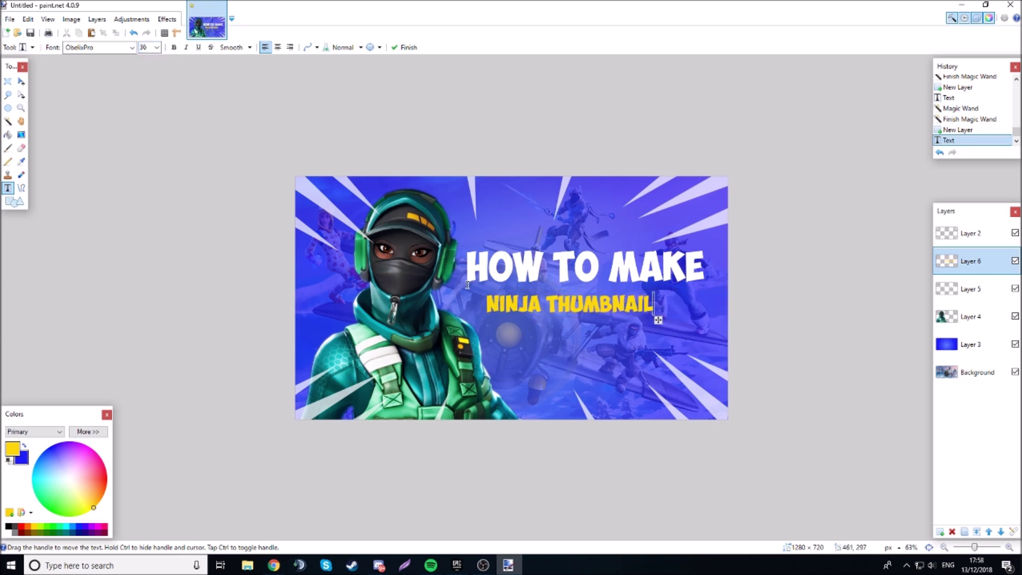
{"action": "left_click_drag", "start_coordinate": [658, 320], "coordinate": [672, 318]}
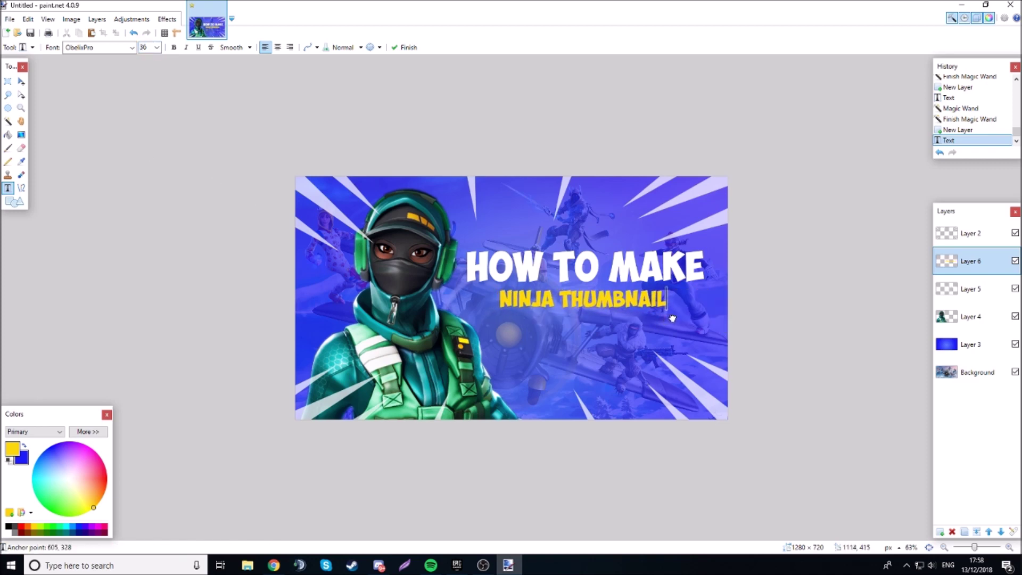
{"action": "left_click", "coordinate": [8, 121]}
{"action": "left_click", "coordinate": [112, 151]}
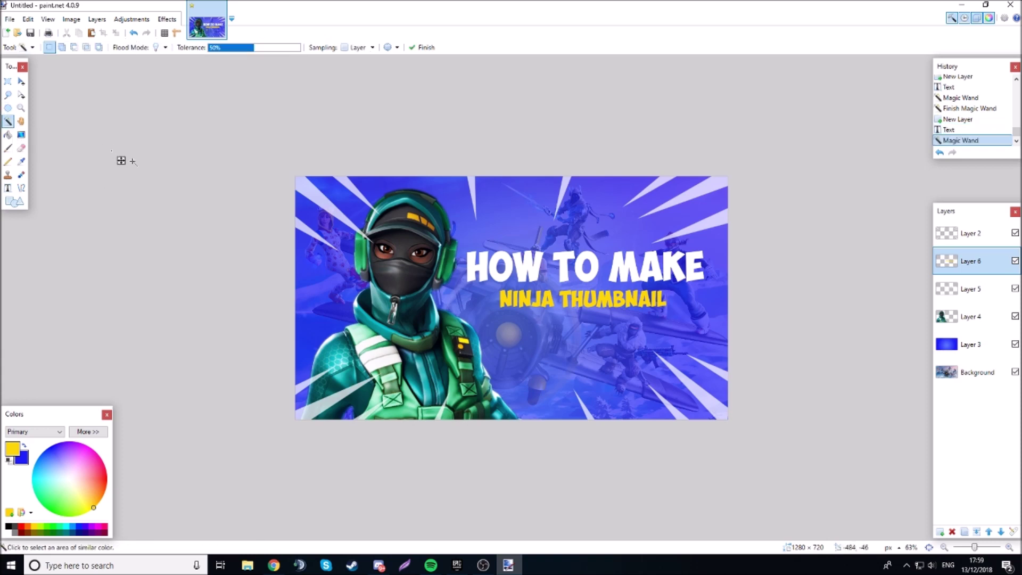